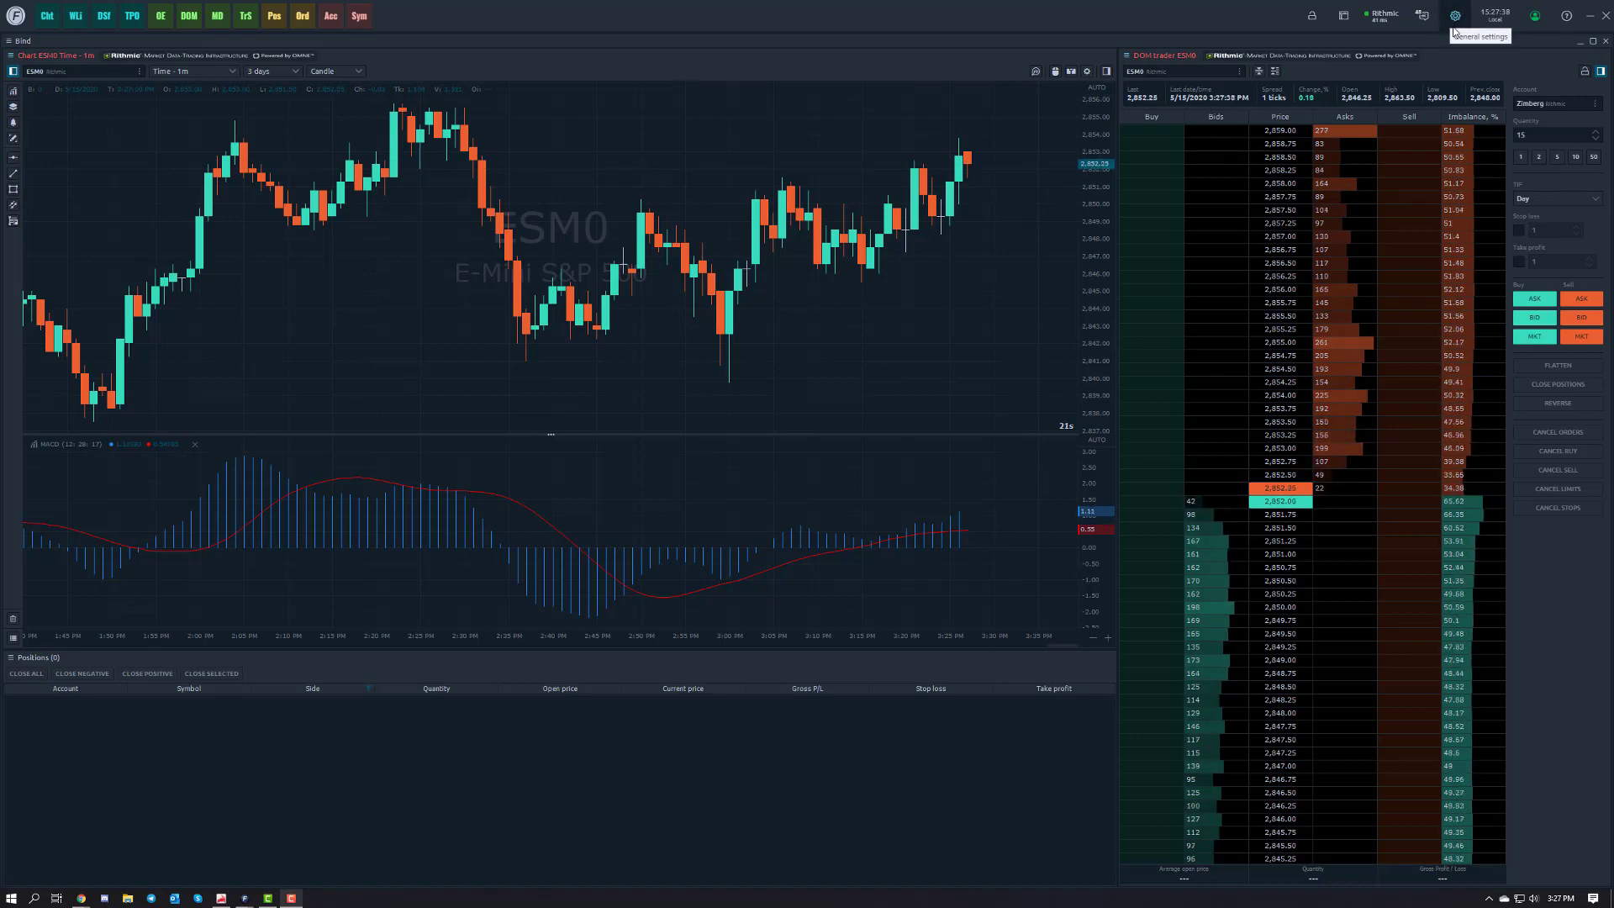
Open General settings from the title-bar menu and show the P/L alerts page
right_click(1248, 18)
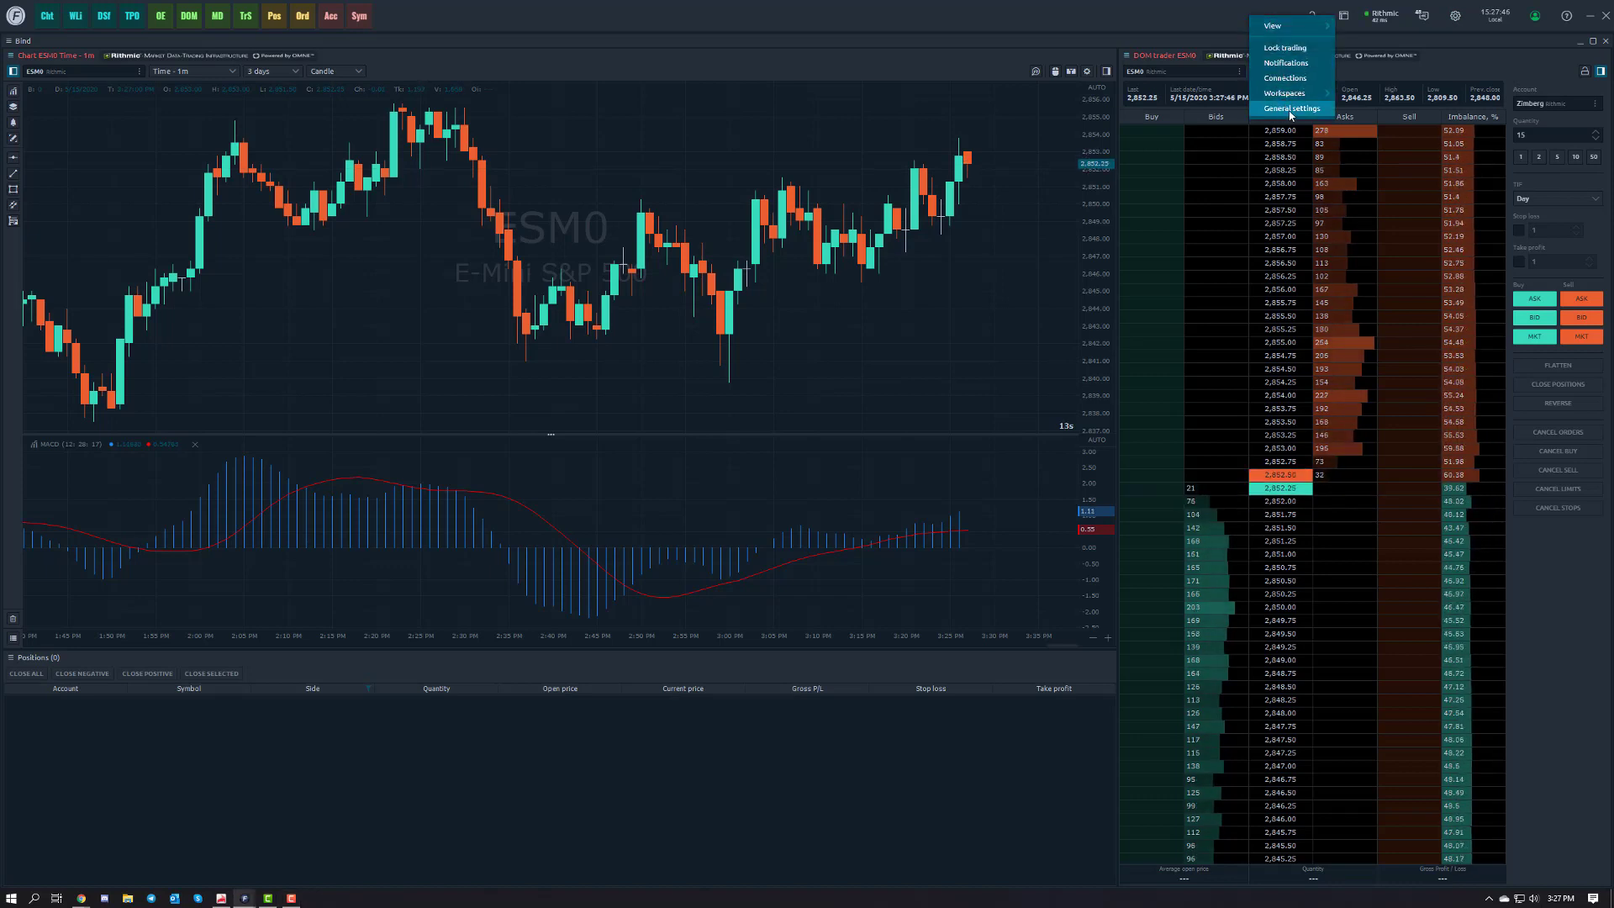
left_click(1290, 110)
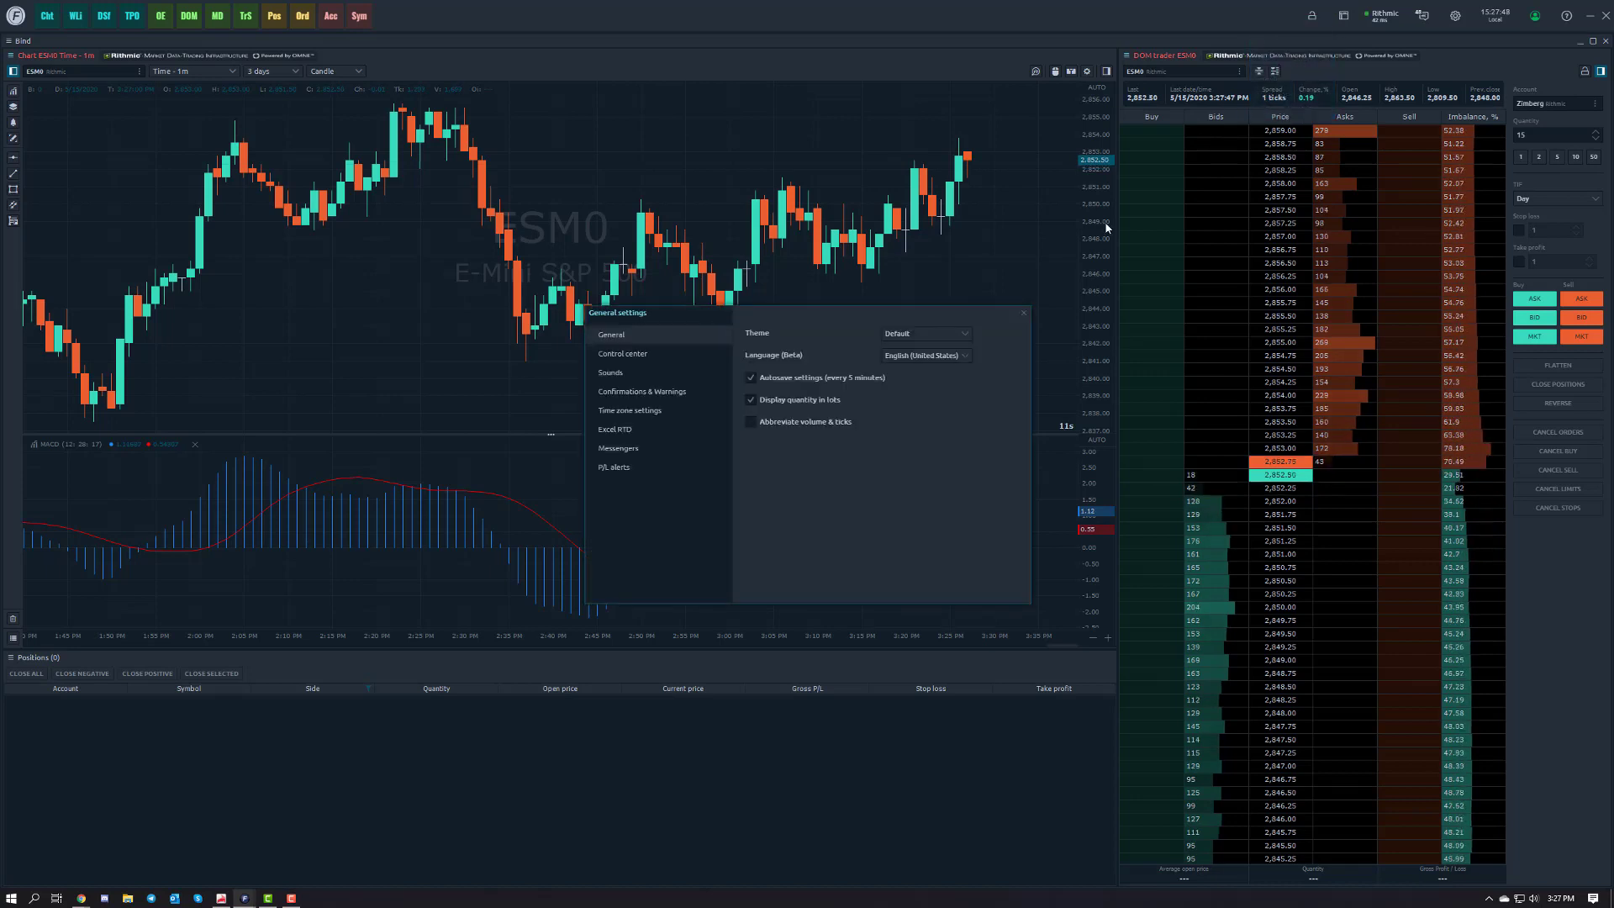
left_click(661, 473)
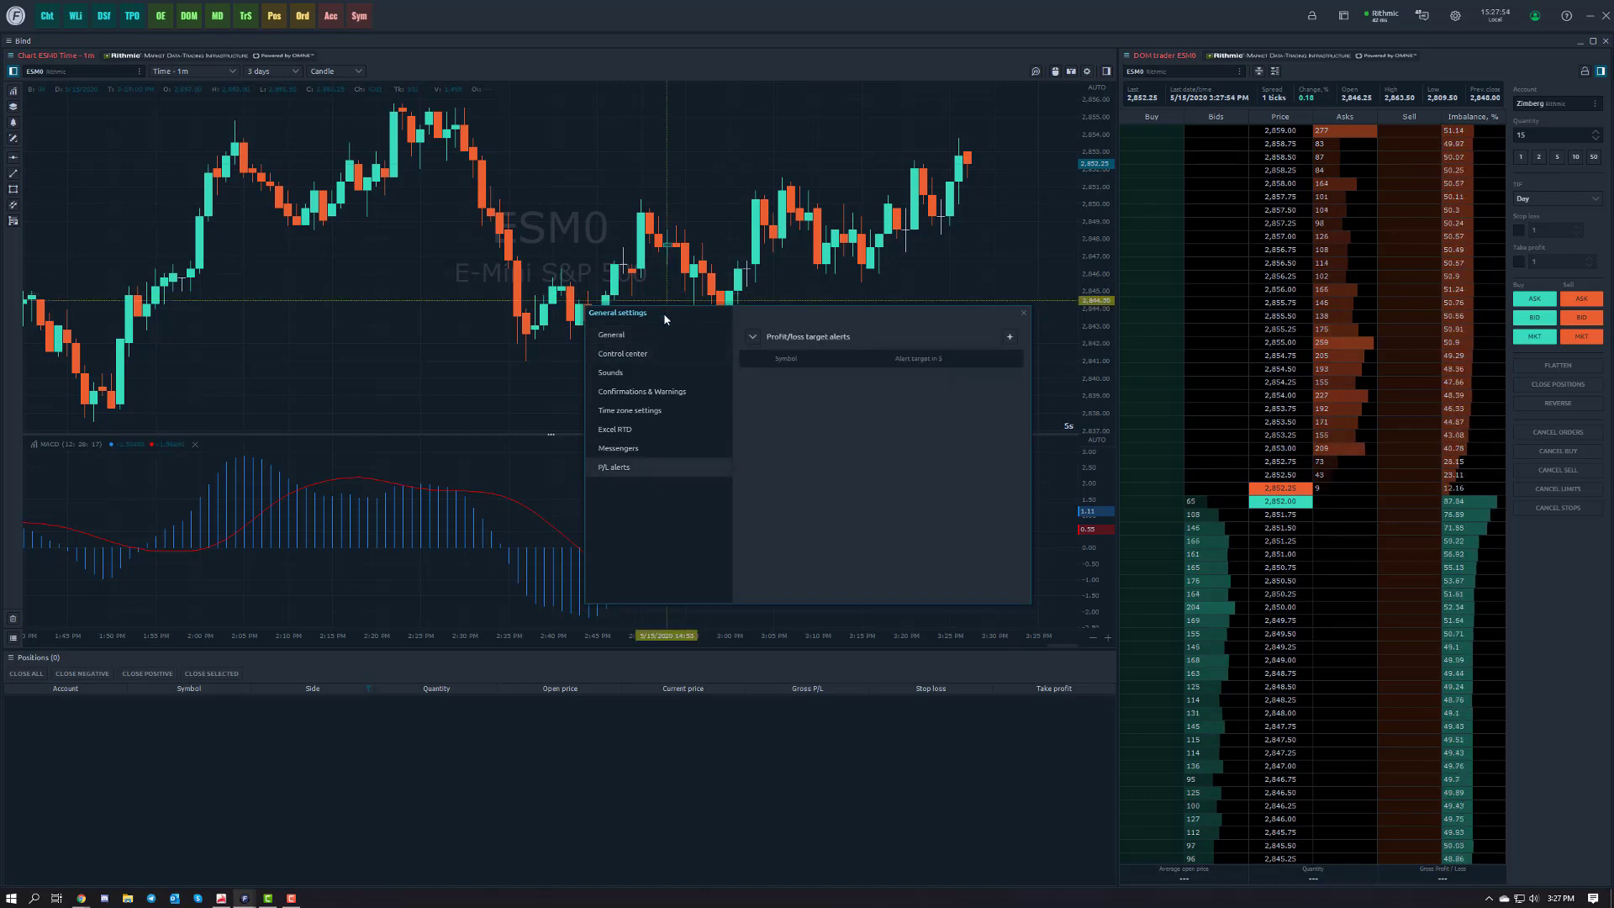
Add a new P/L alert and pick ESM0 under CME > Futures > ES as its symbol
left_click(1009, 339)
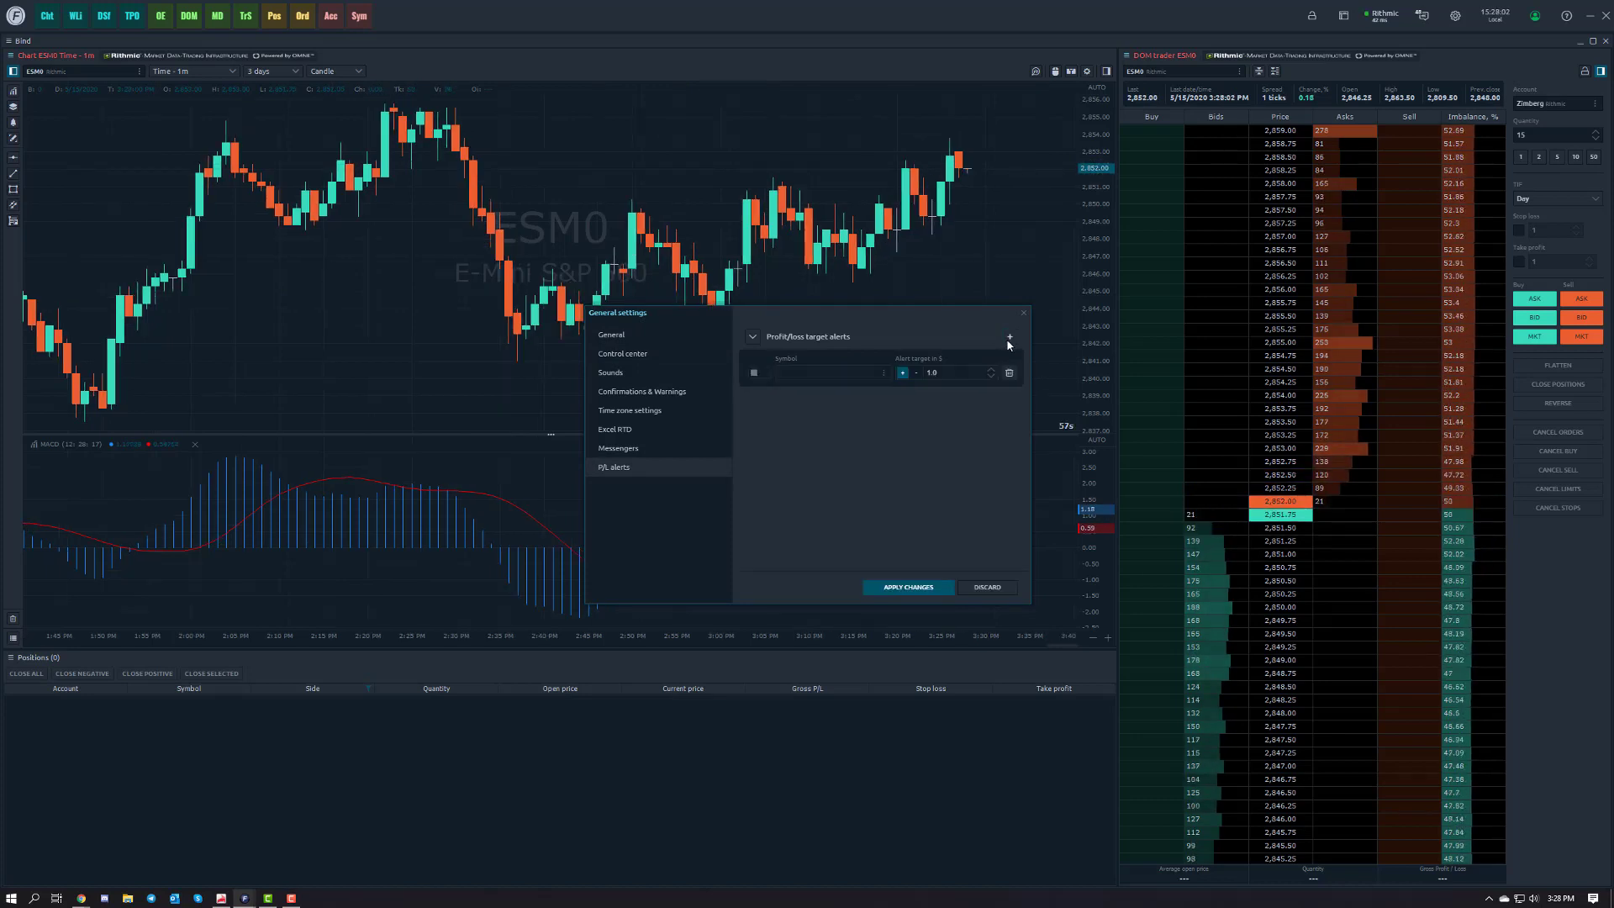
left_click(828, 376)
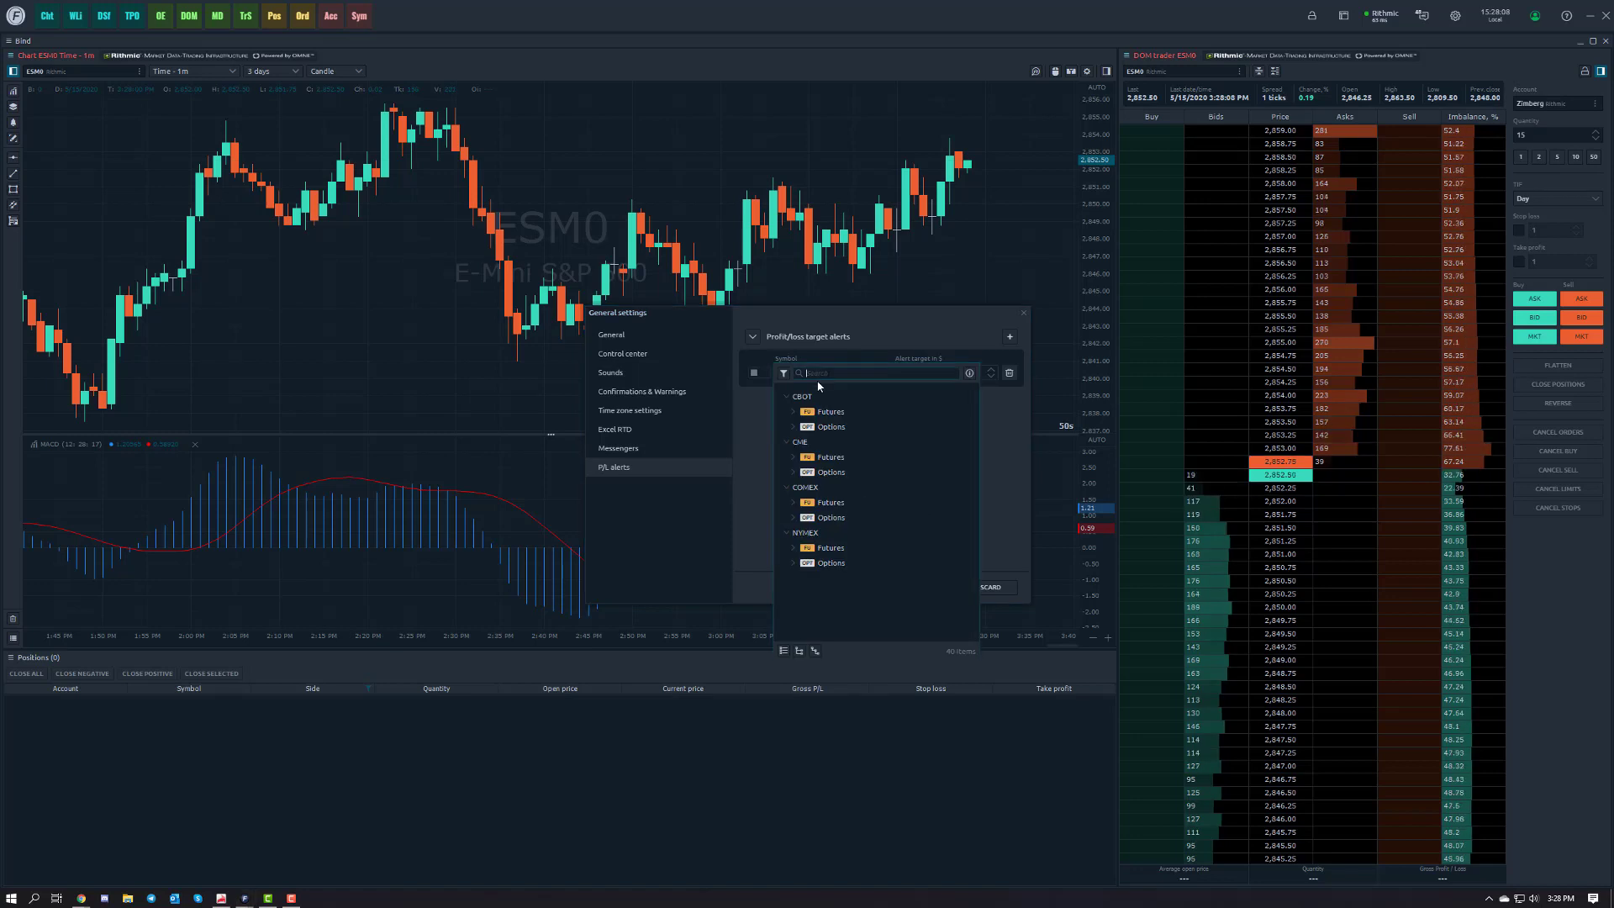
left_click(794, 457)
scroll(804, 548, "down", 1)
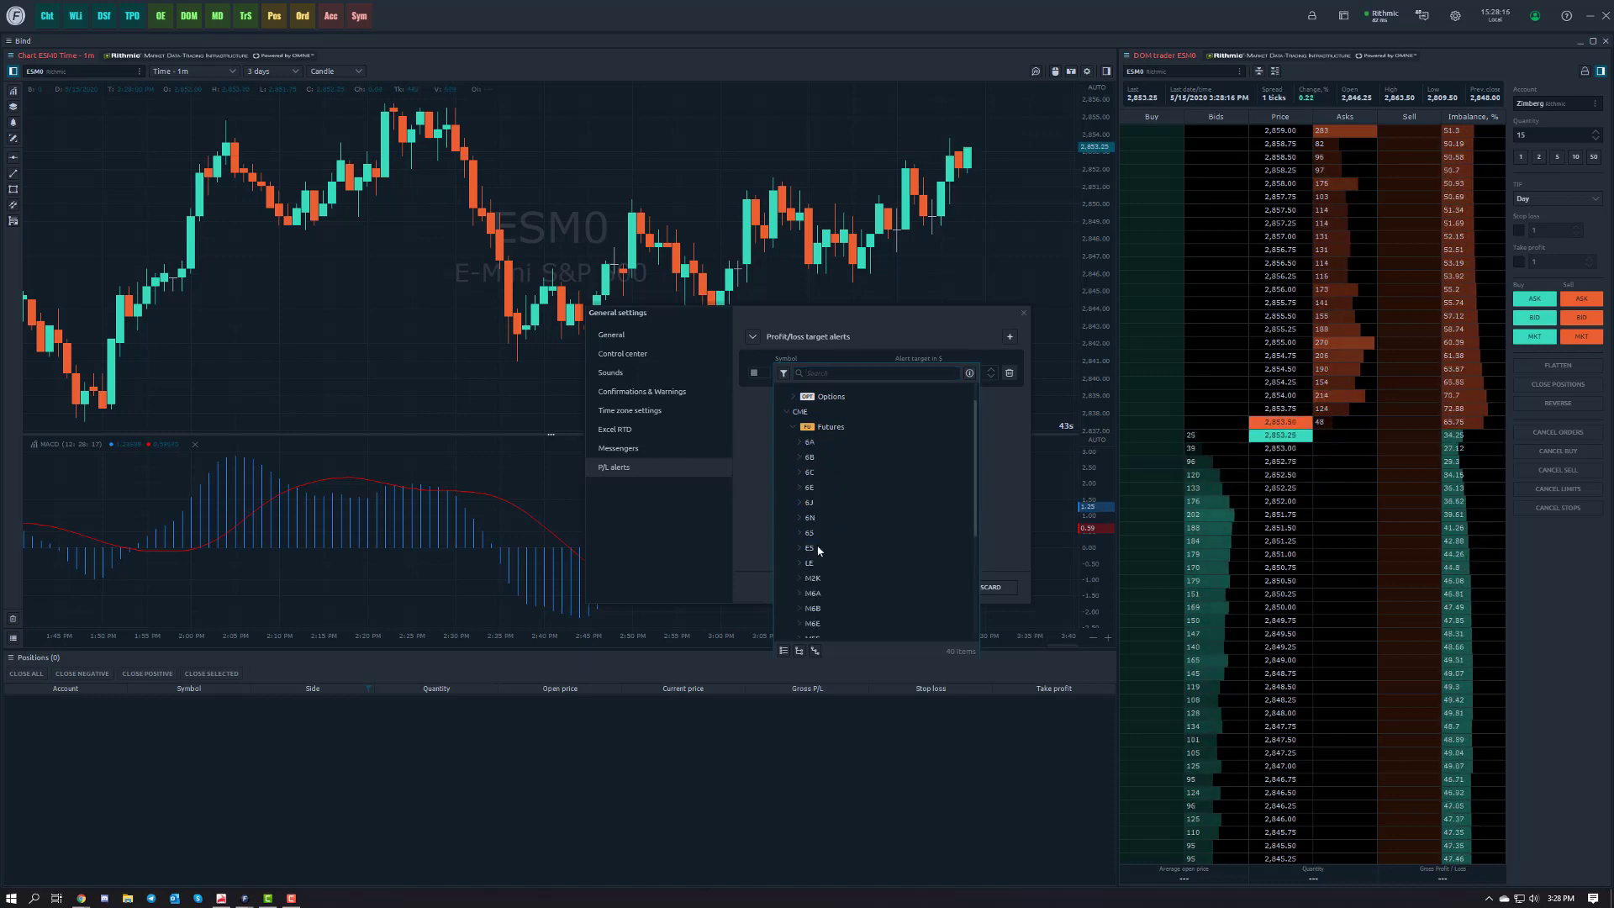
left_click(803, 548)
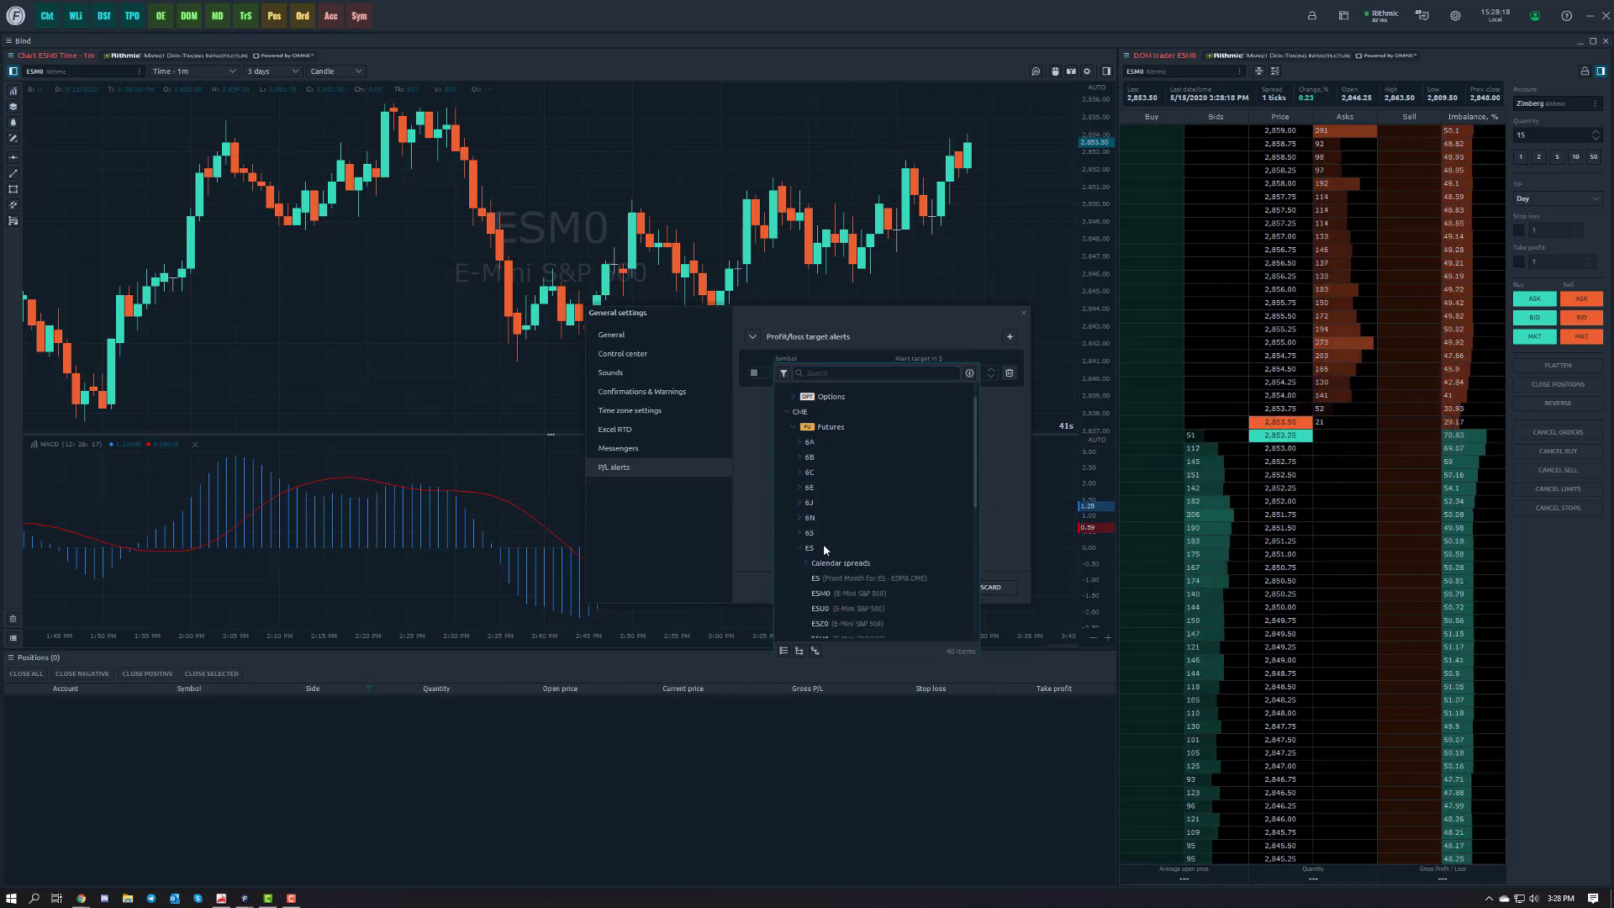
scroll(824, 546, "down", 2)
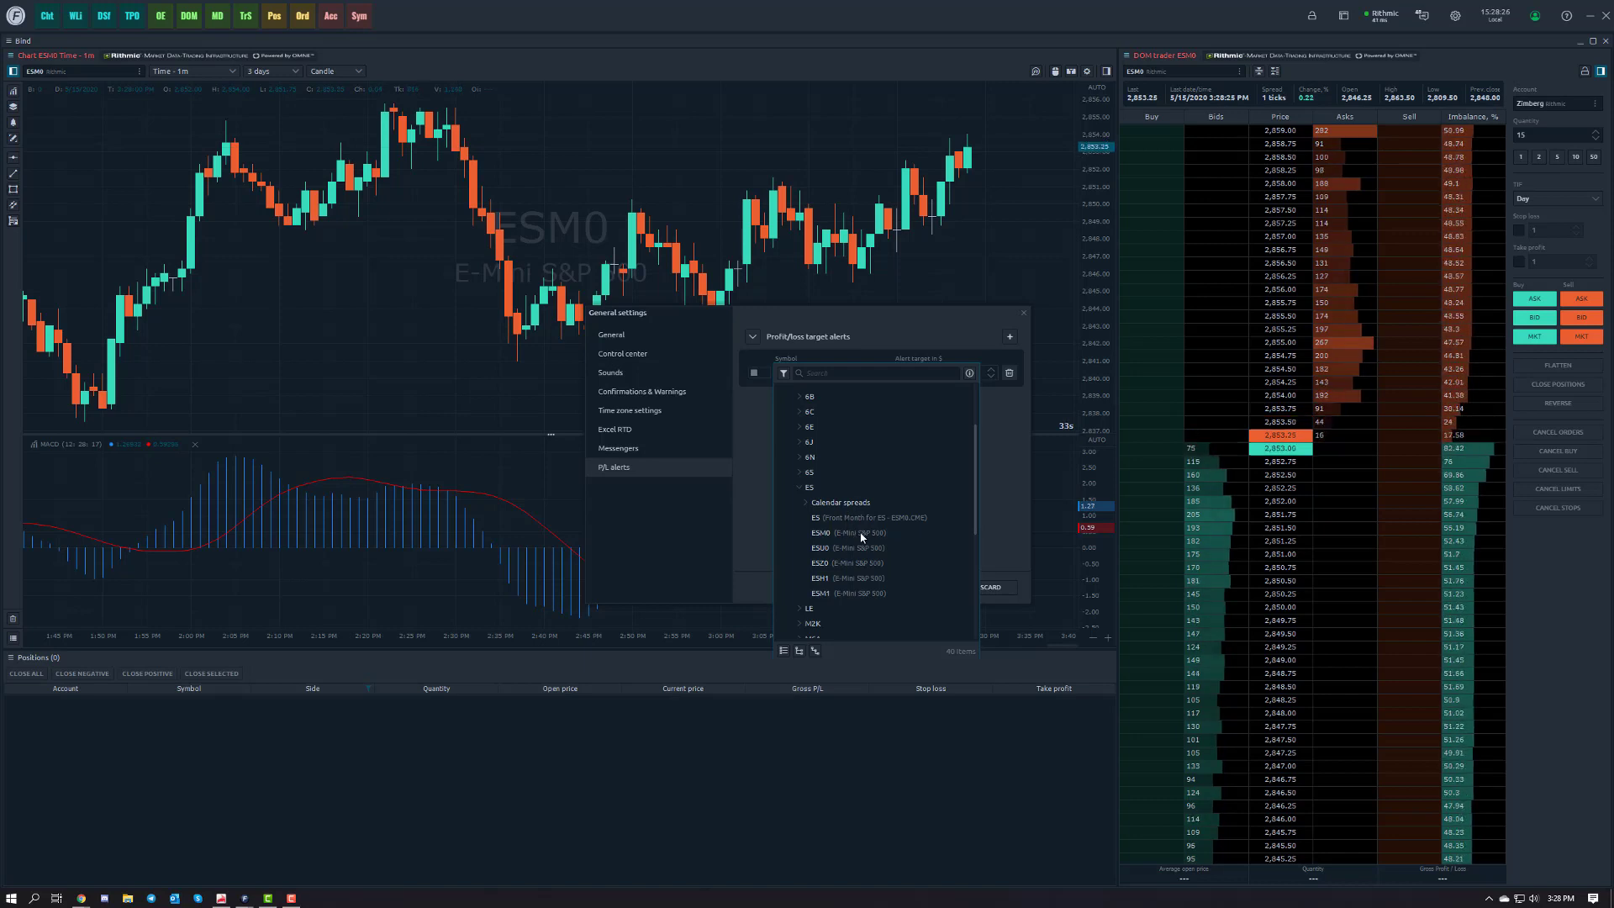
left_click(860, 533)
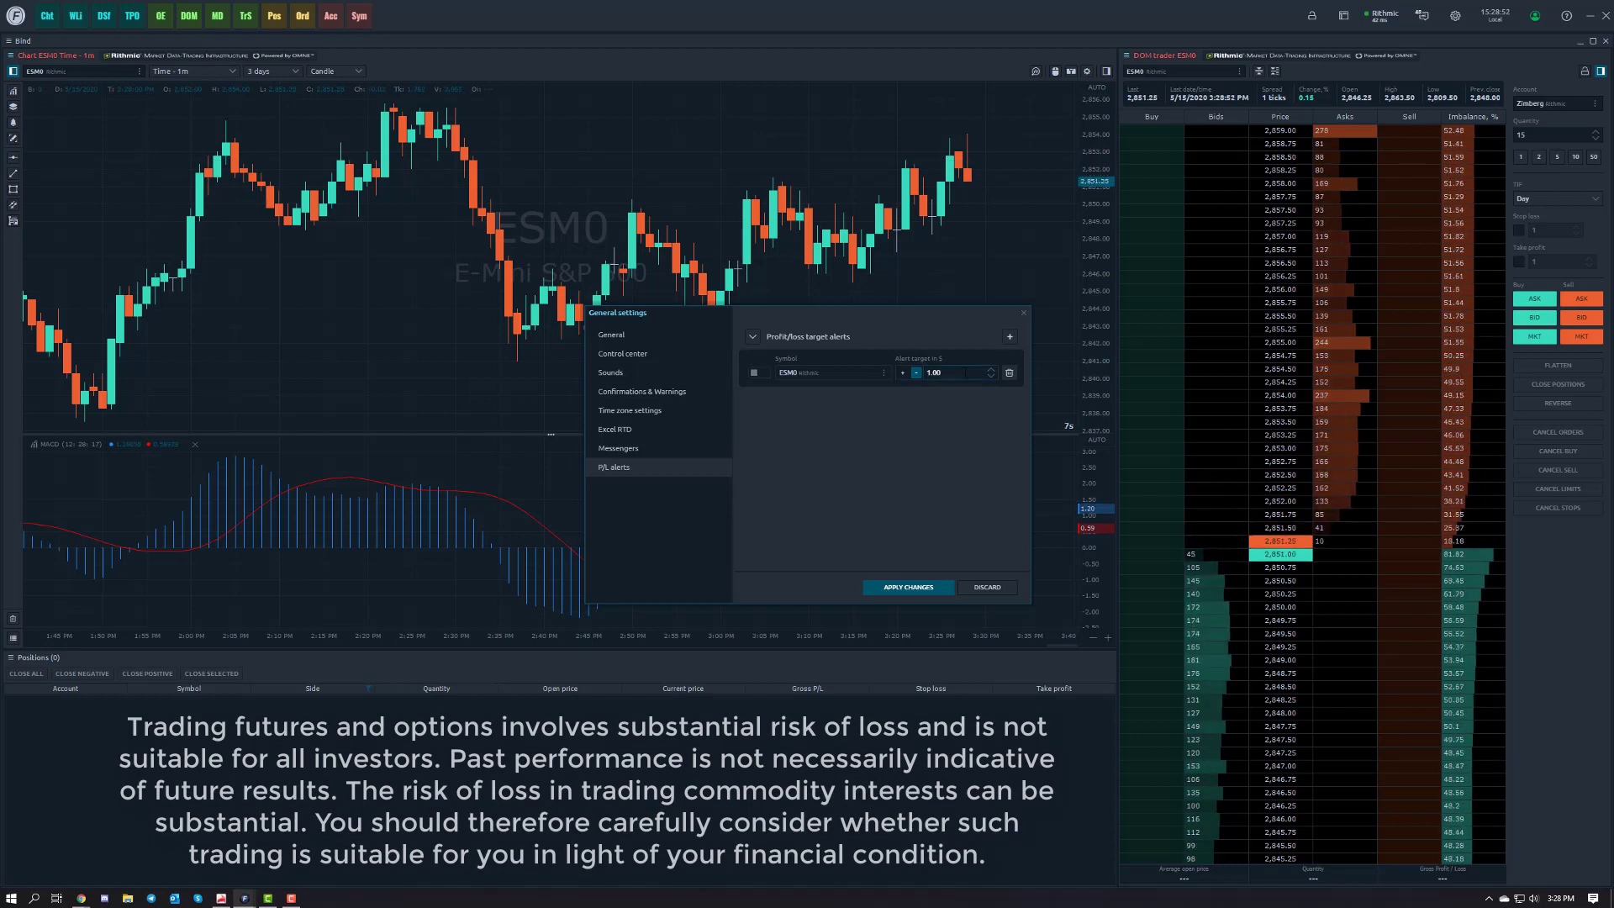
Enter 700.00 as the ESM0 alert target, tick it active, apply changes and close settings
double_click(965, 373)
type("700")
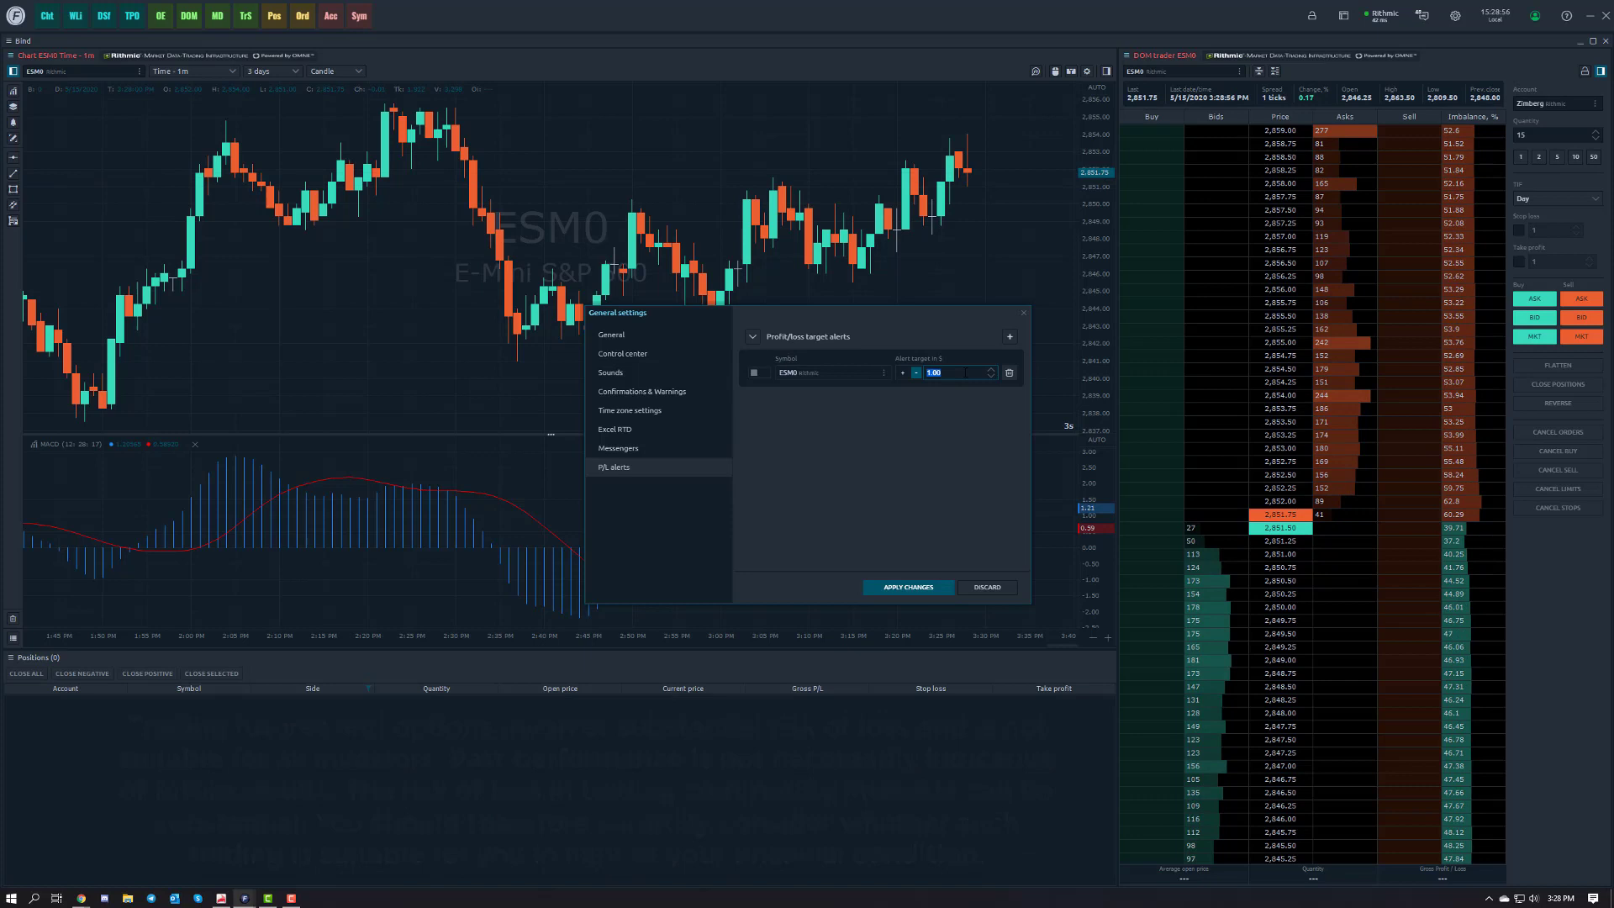
type(".00")
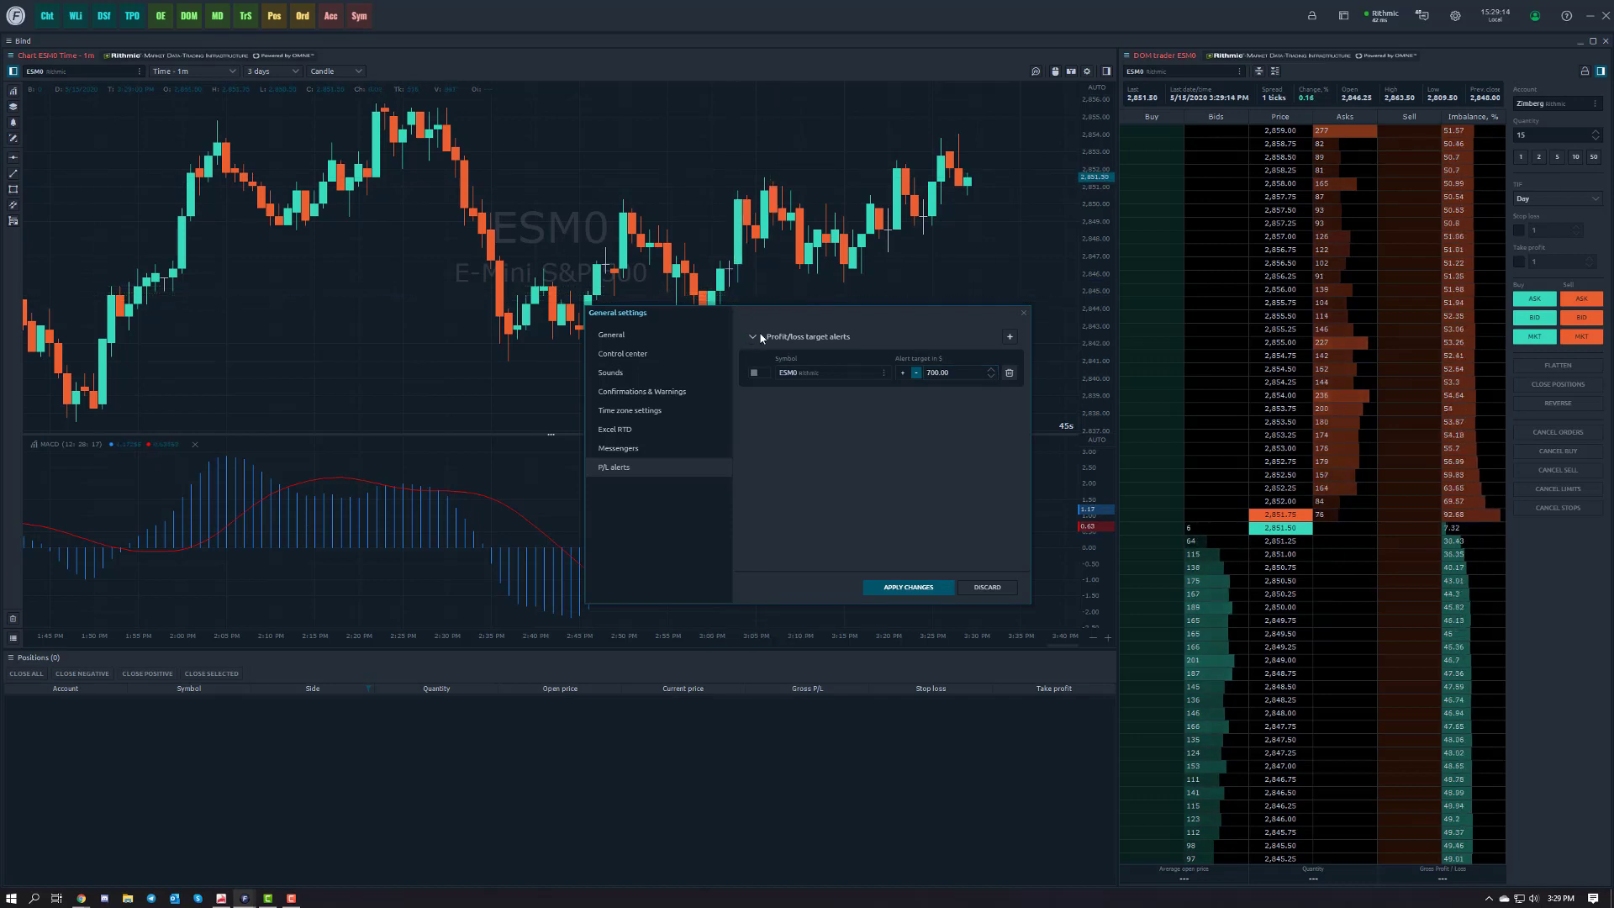
left_click(755, 373)
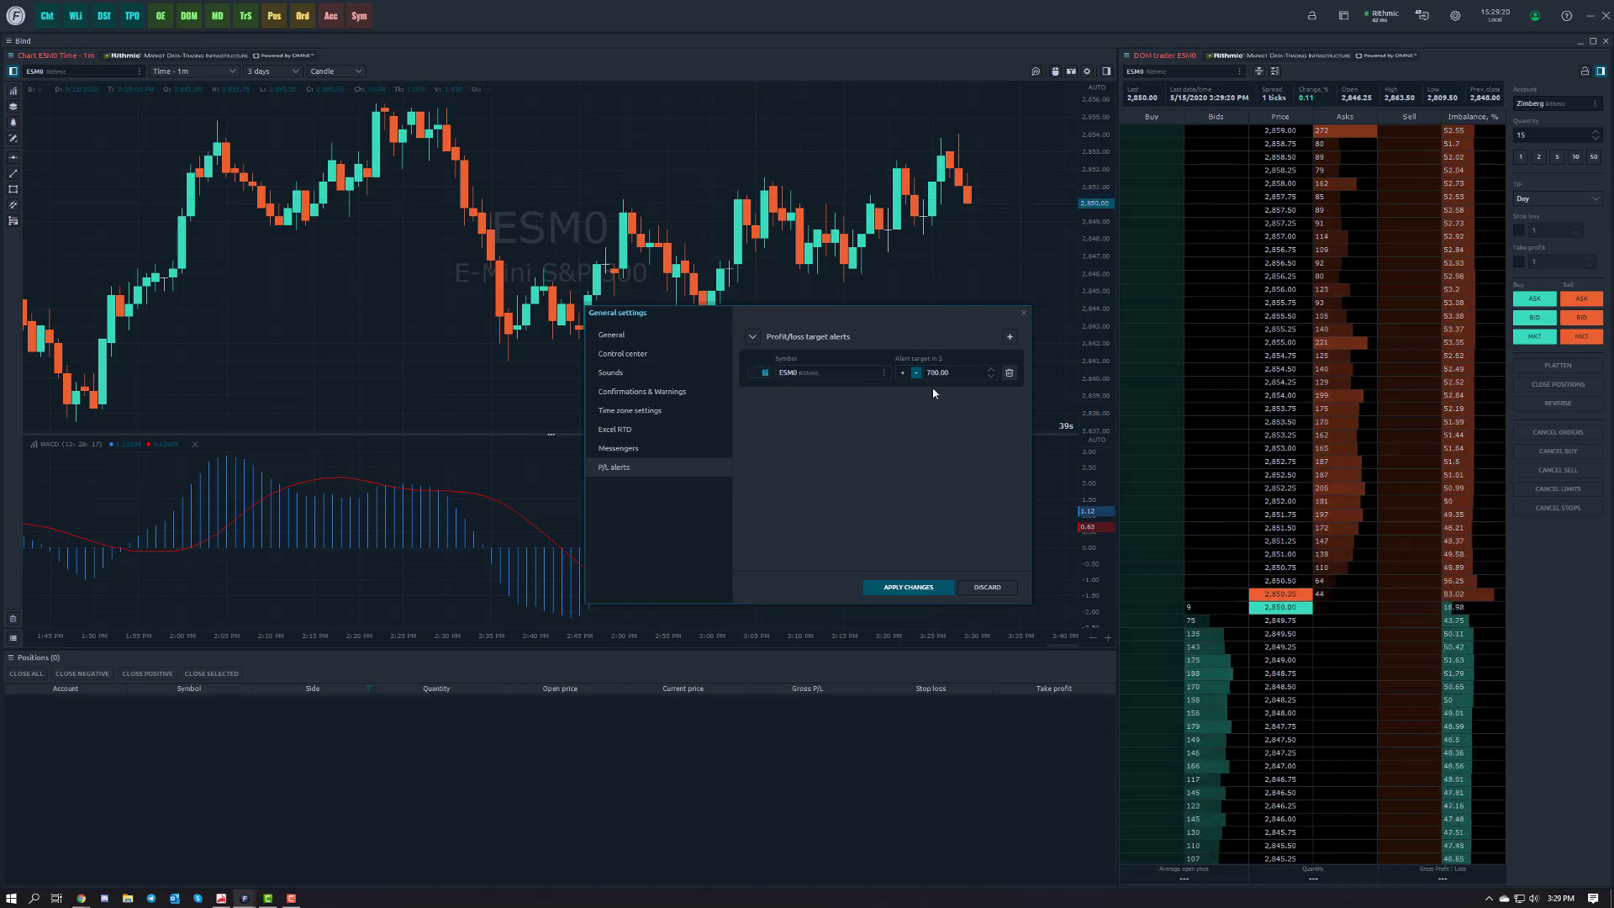
left_click(924, 592)
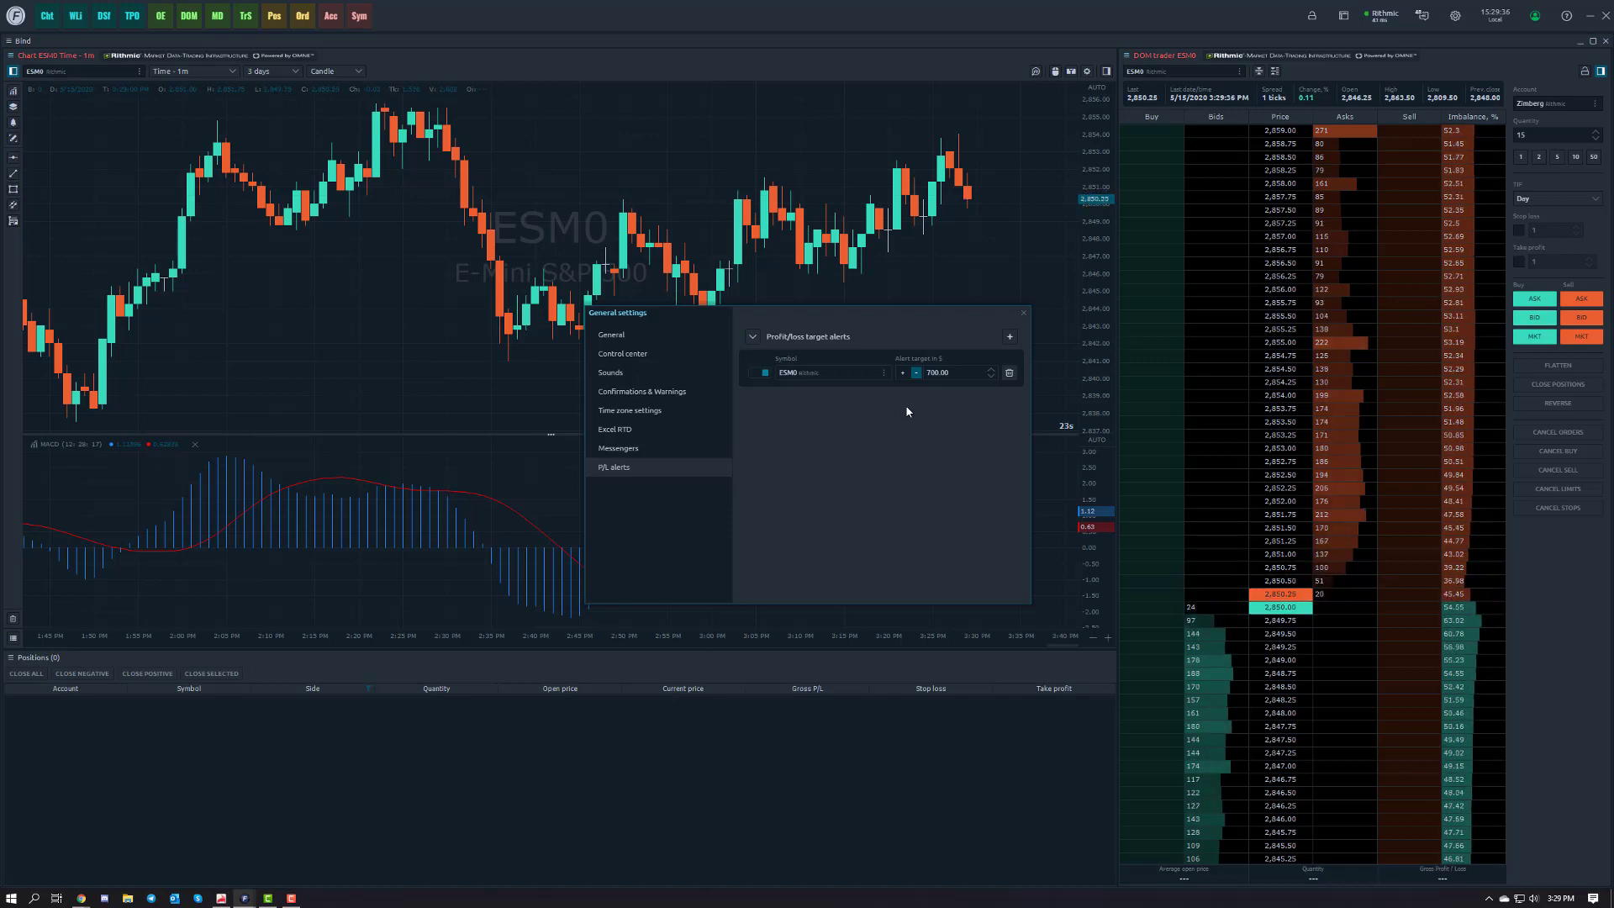
left_click(1024, 314)
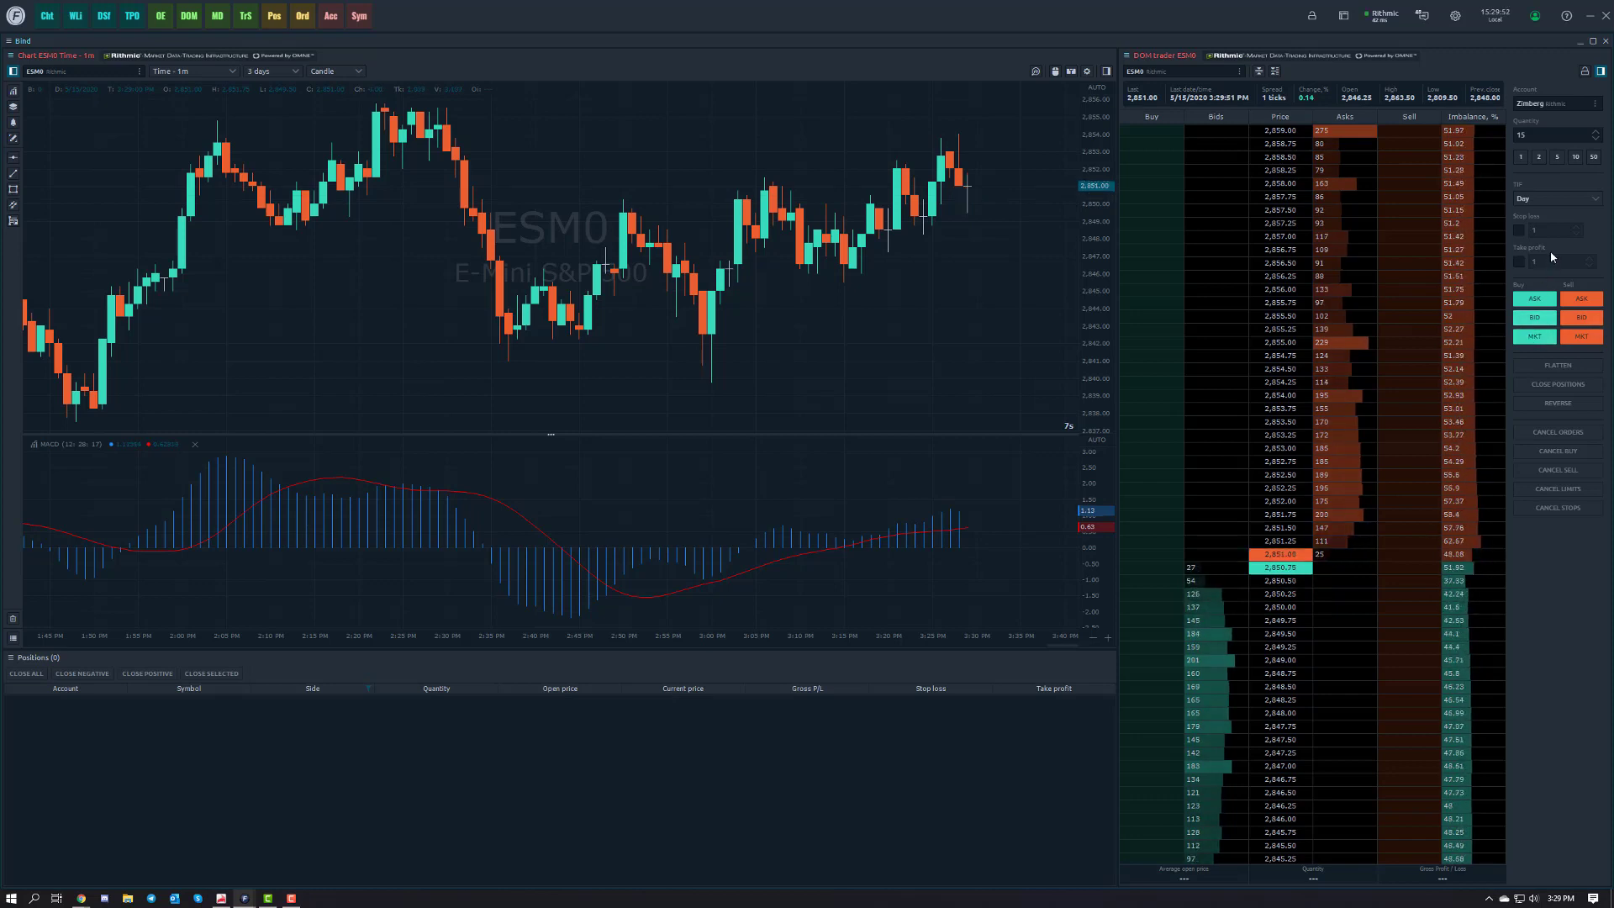
Buy 15 ESM0 contracts at market from the DOM and confirm the order
left_click(1534, 337)
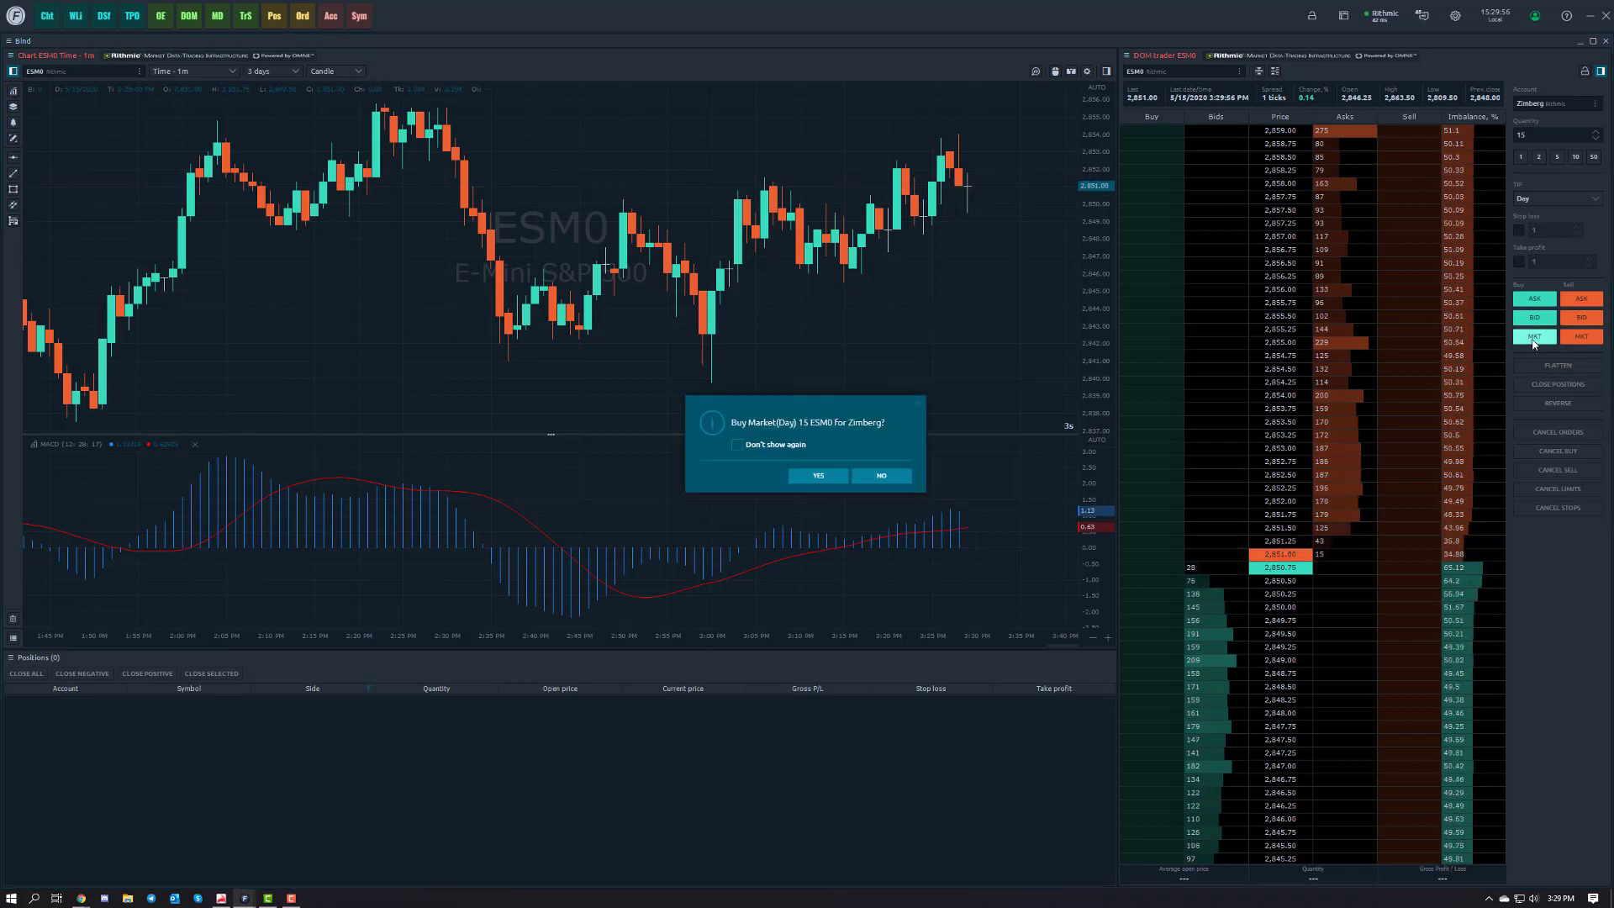
left_click(827, 478)
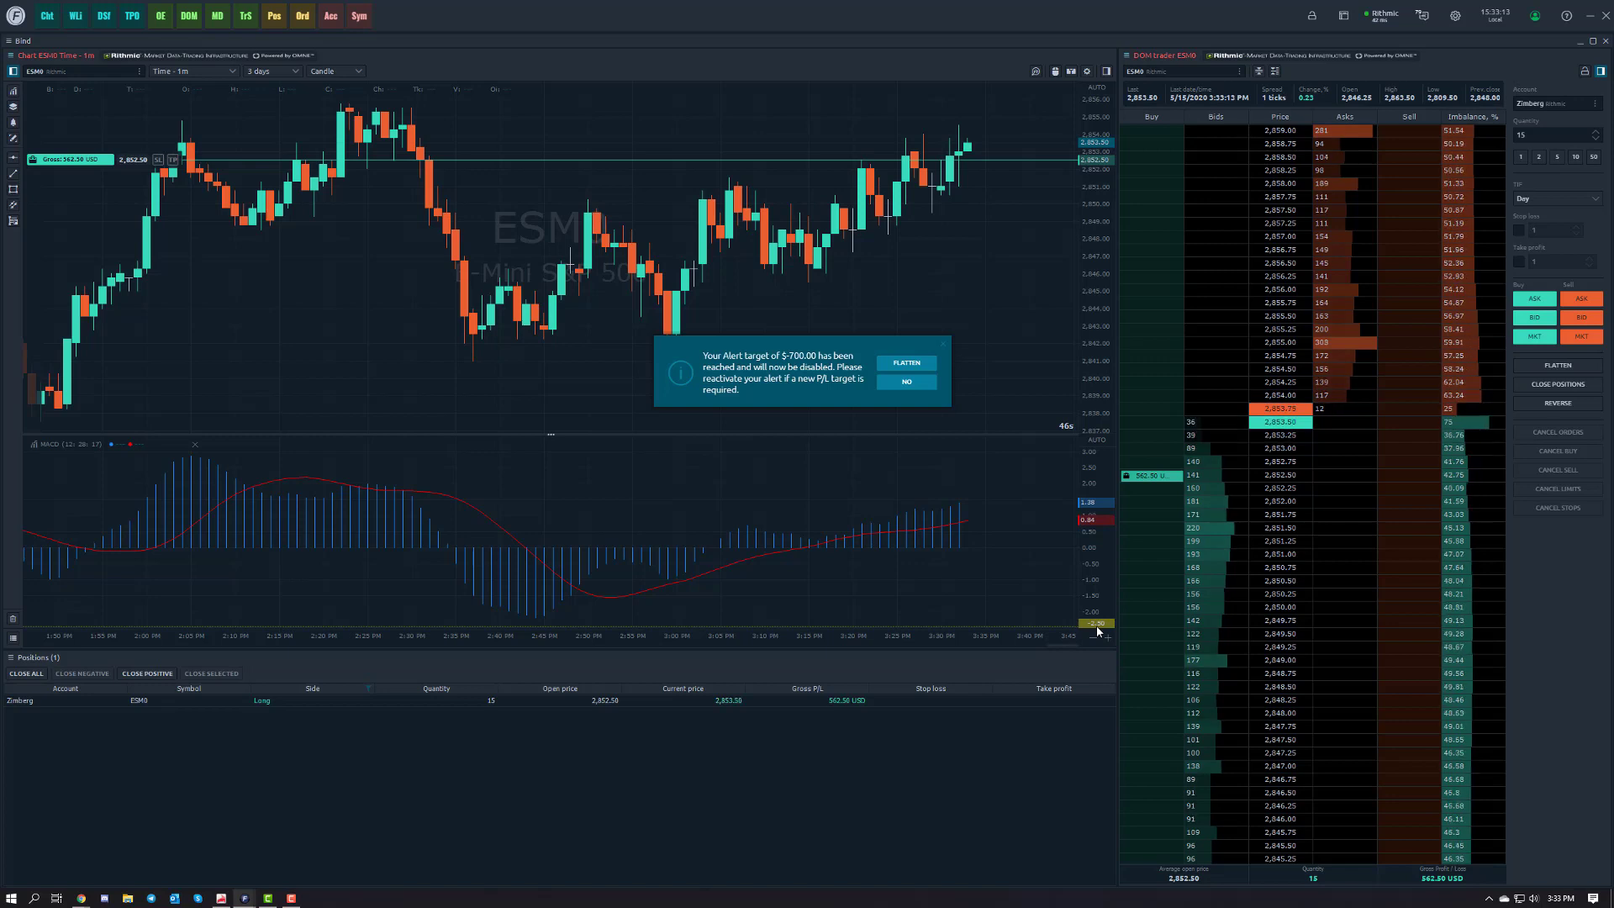
Dismiss the -$700 alert without flattening and reopen General settings on P/L alerts
left_click(910, 382)
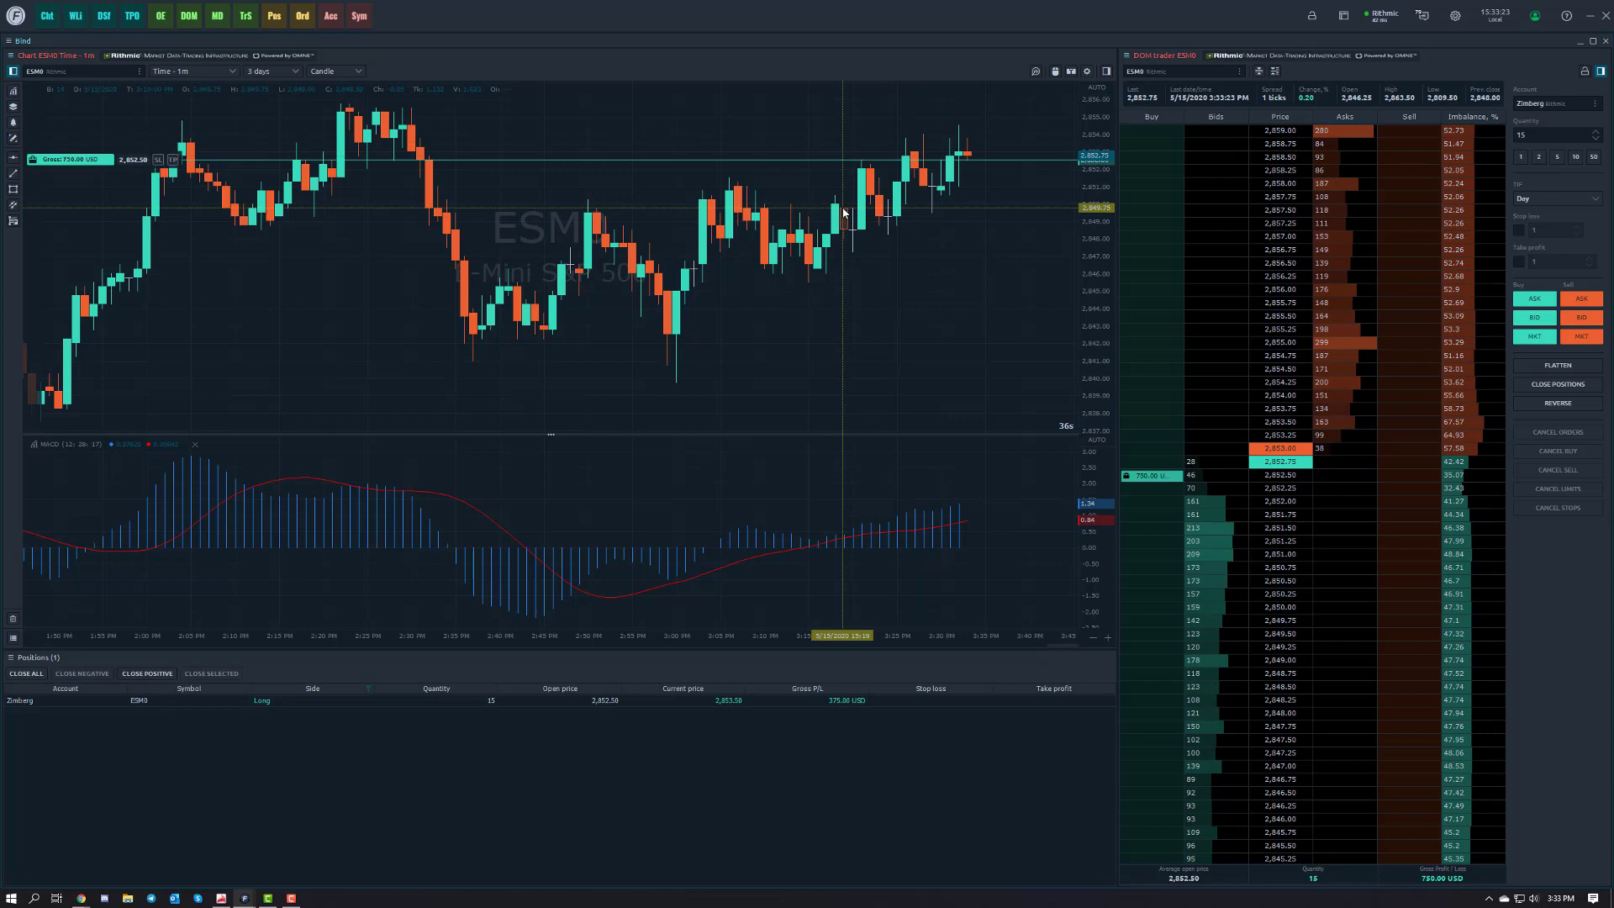
right_click(1020, 24)
left_click(1059, 112)
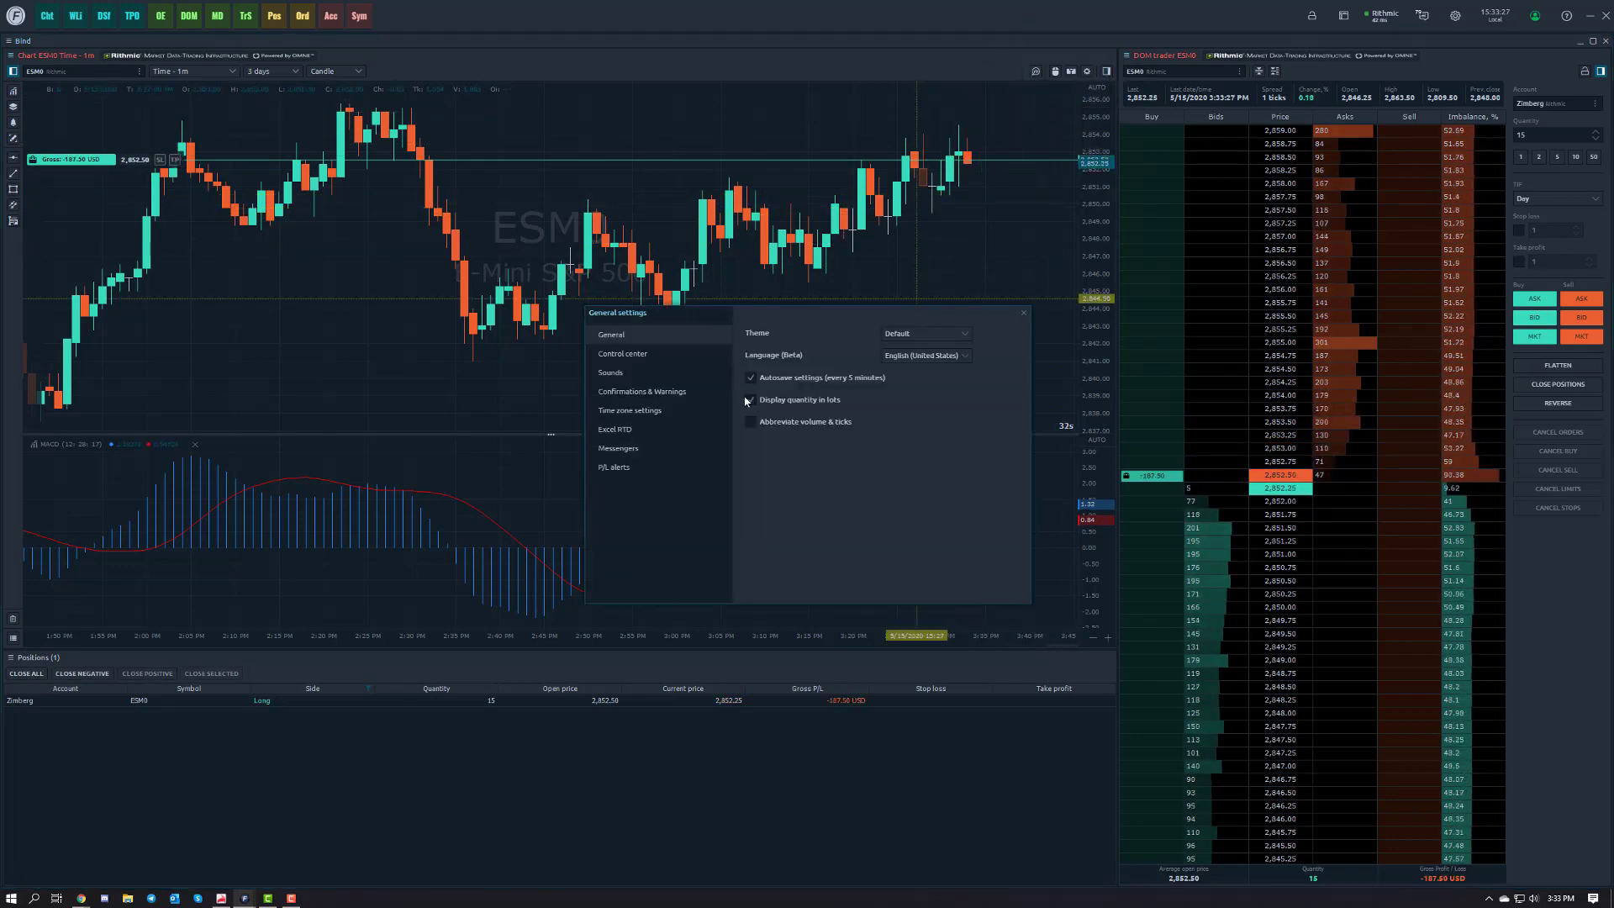
left_click(613, 466)
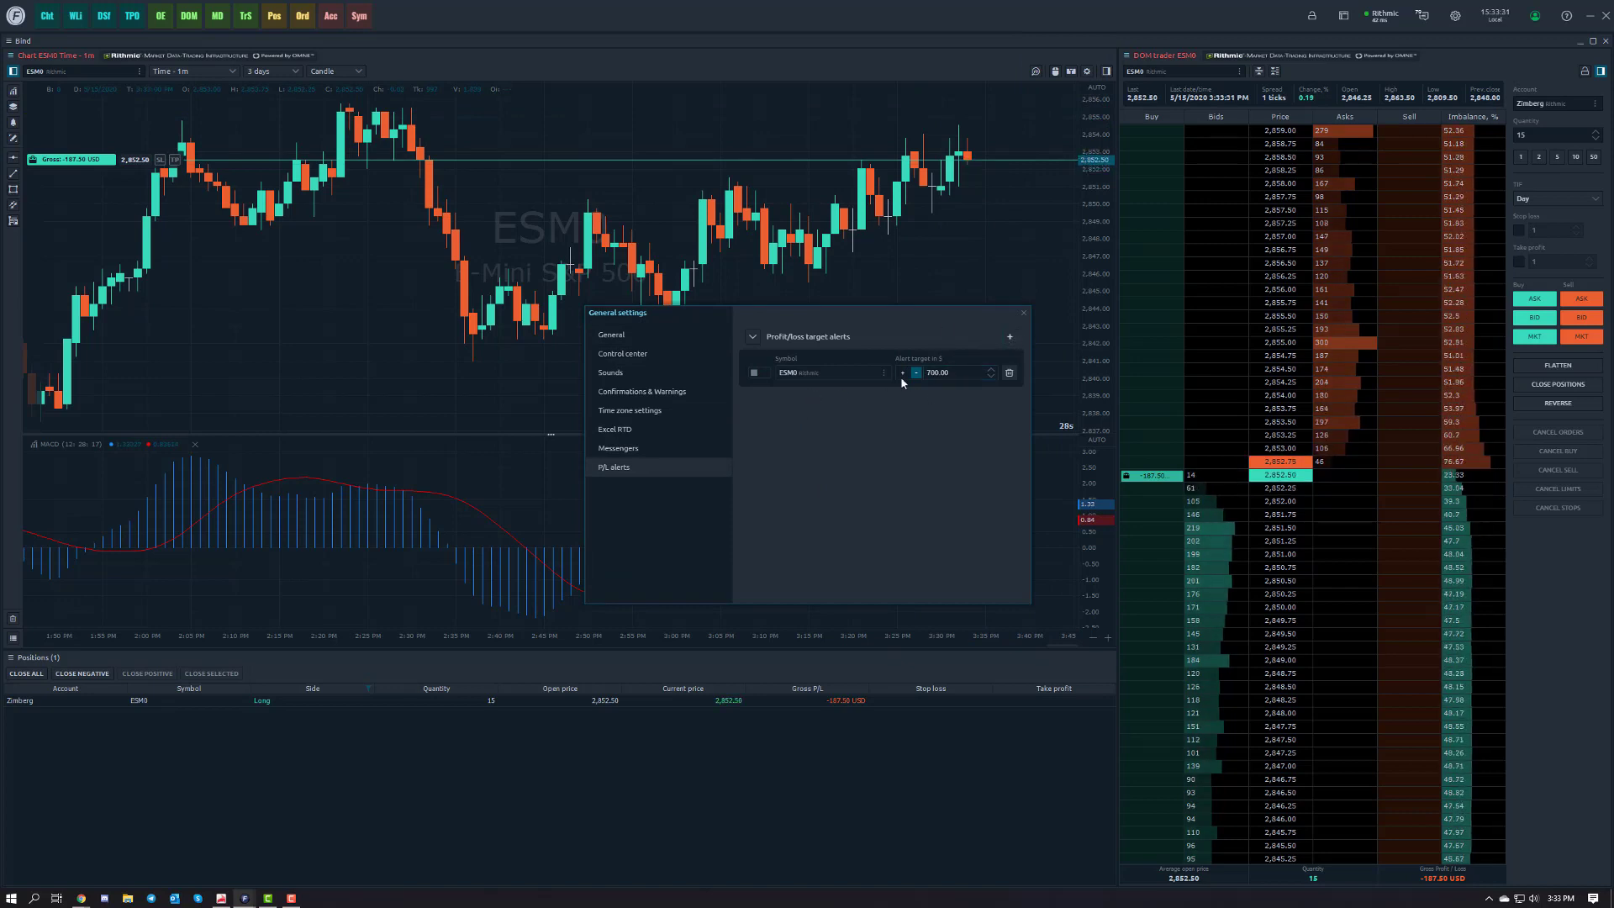
Tick and switch on the ESM0 alert, apply changes and close settings
left_click(757, 374)
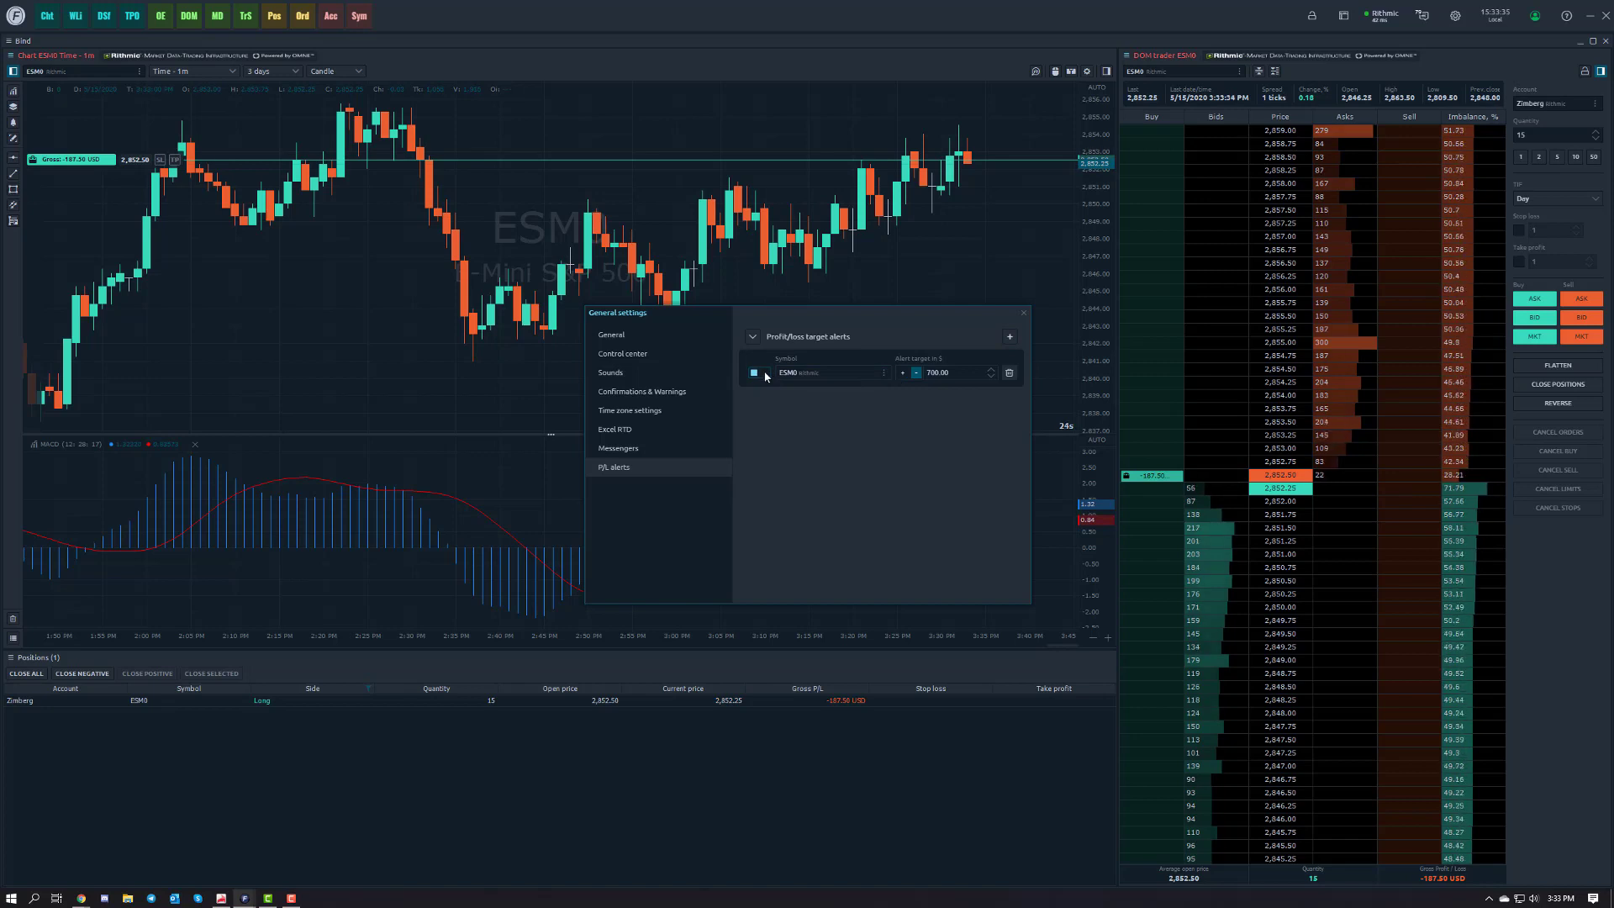
left_click(766, 376)
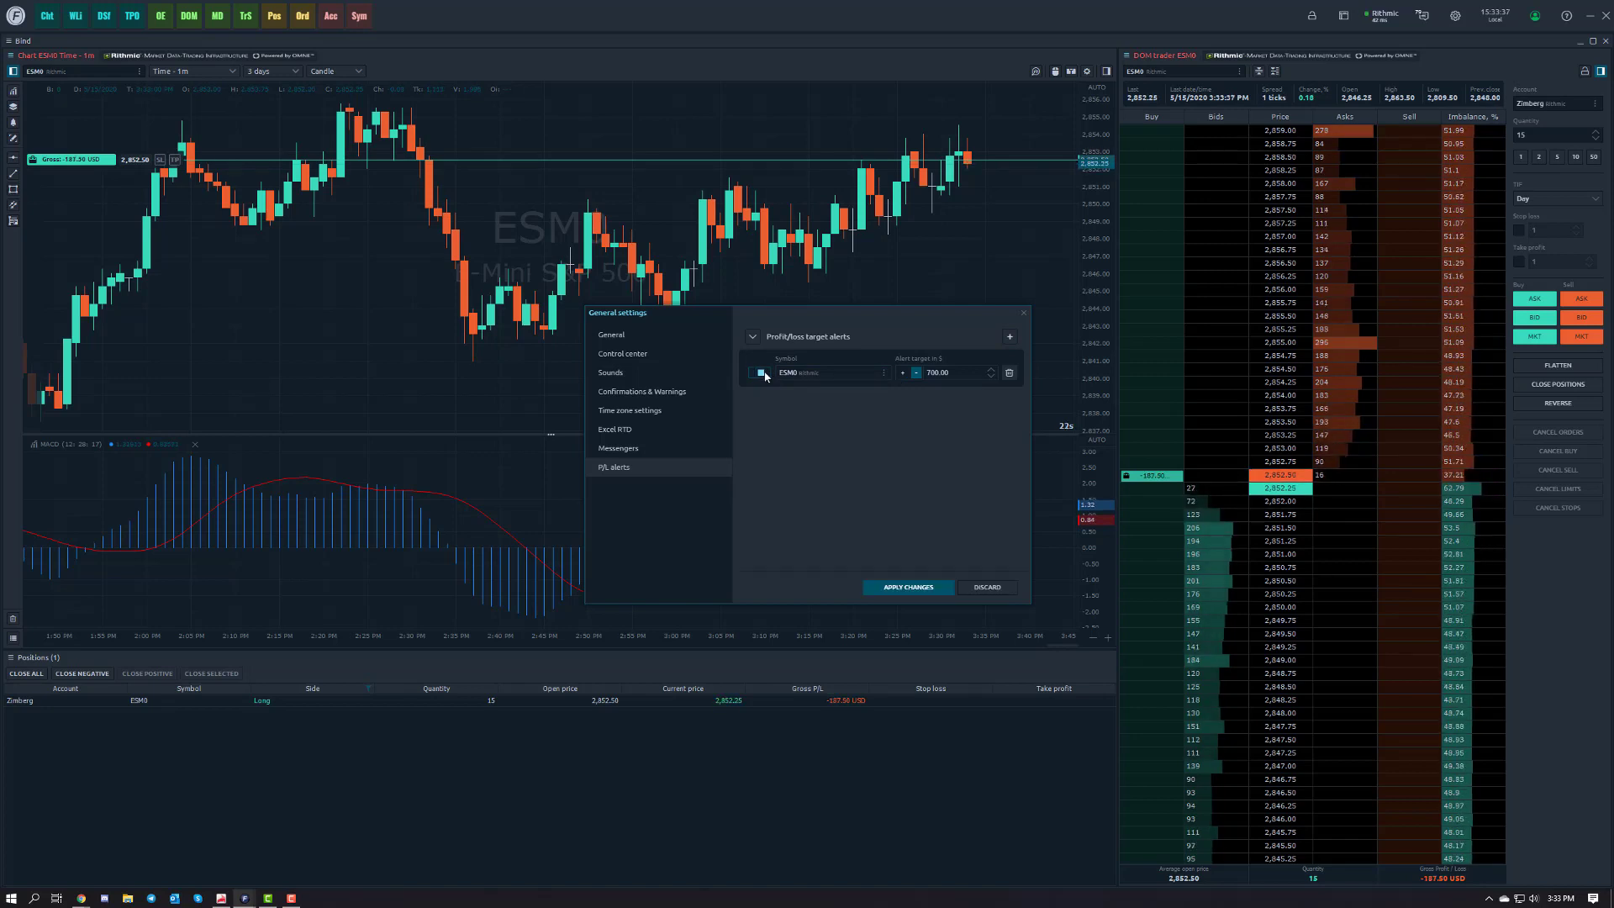
left_click(916, 587)
left_click(1024, 314)
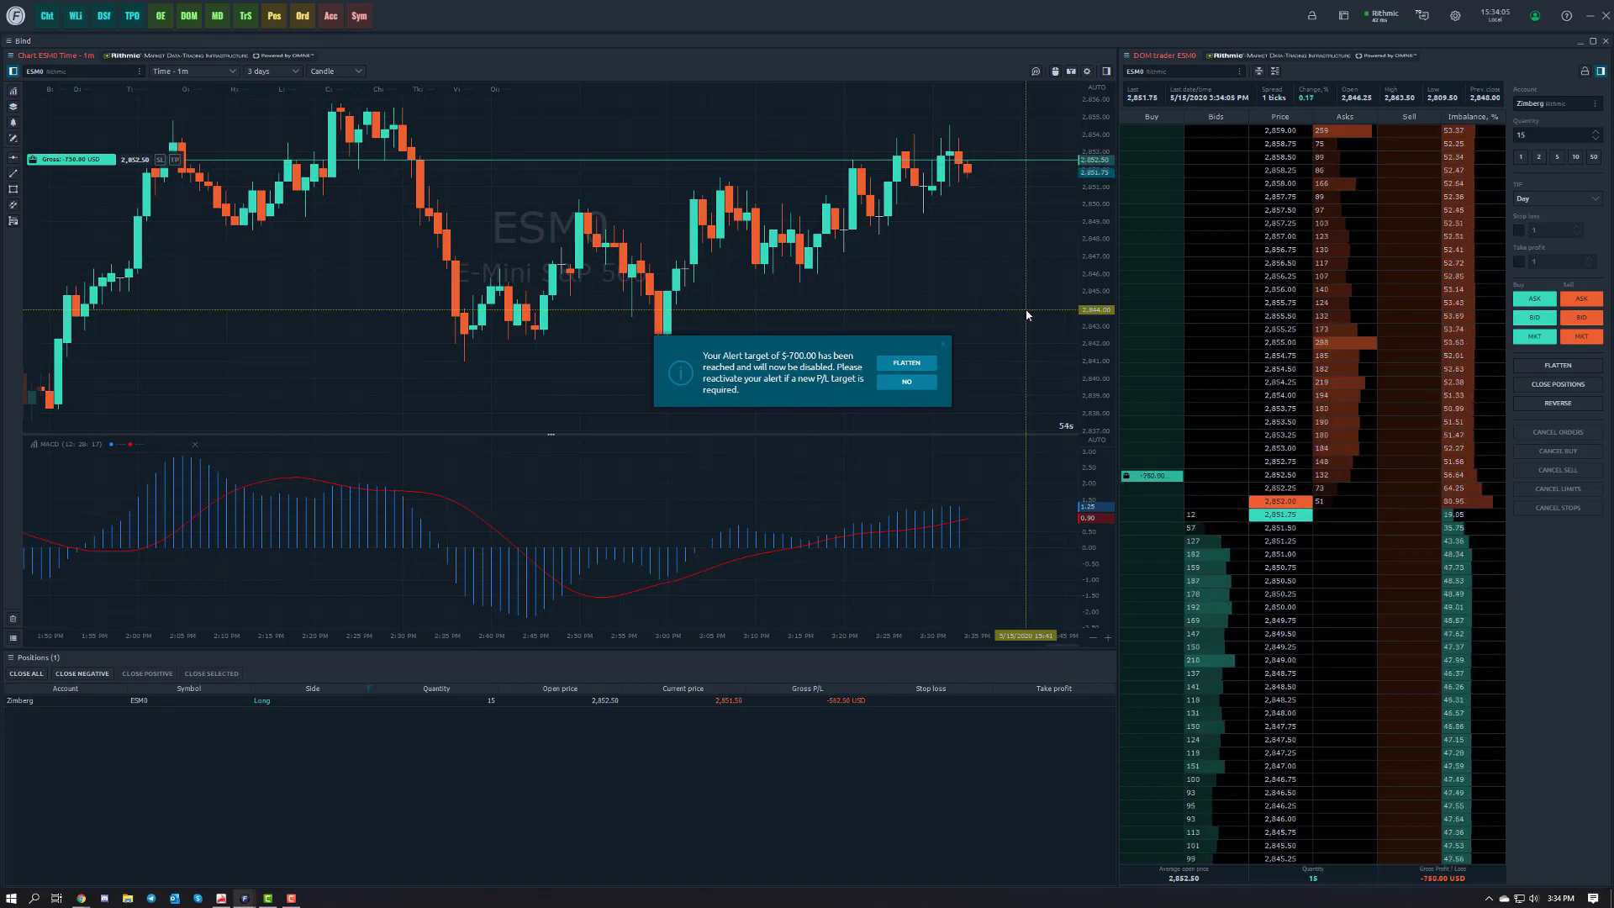
Flatten the ESM0 position, then re-tick the ESM0 alert in P/L alerts and apply changes
left_click(896, 363)
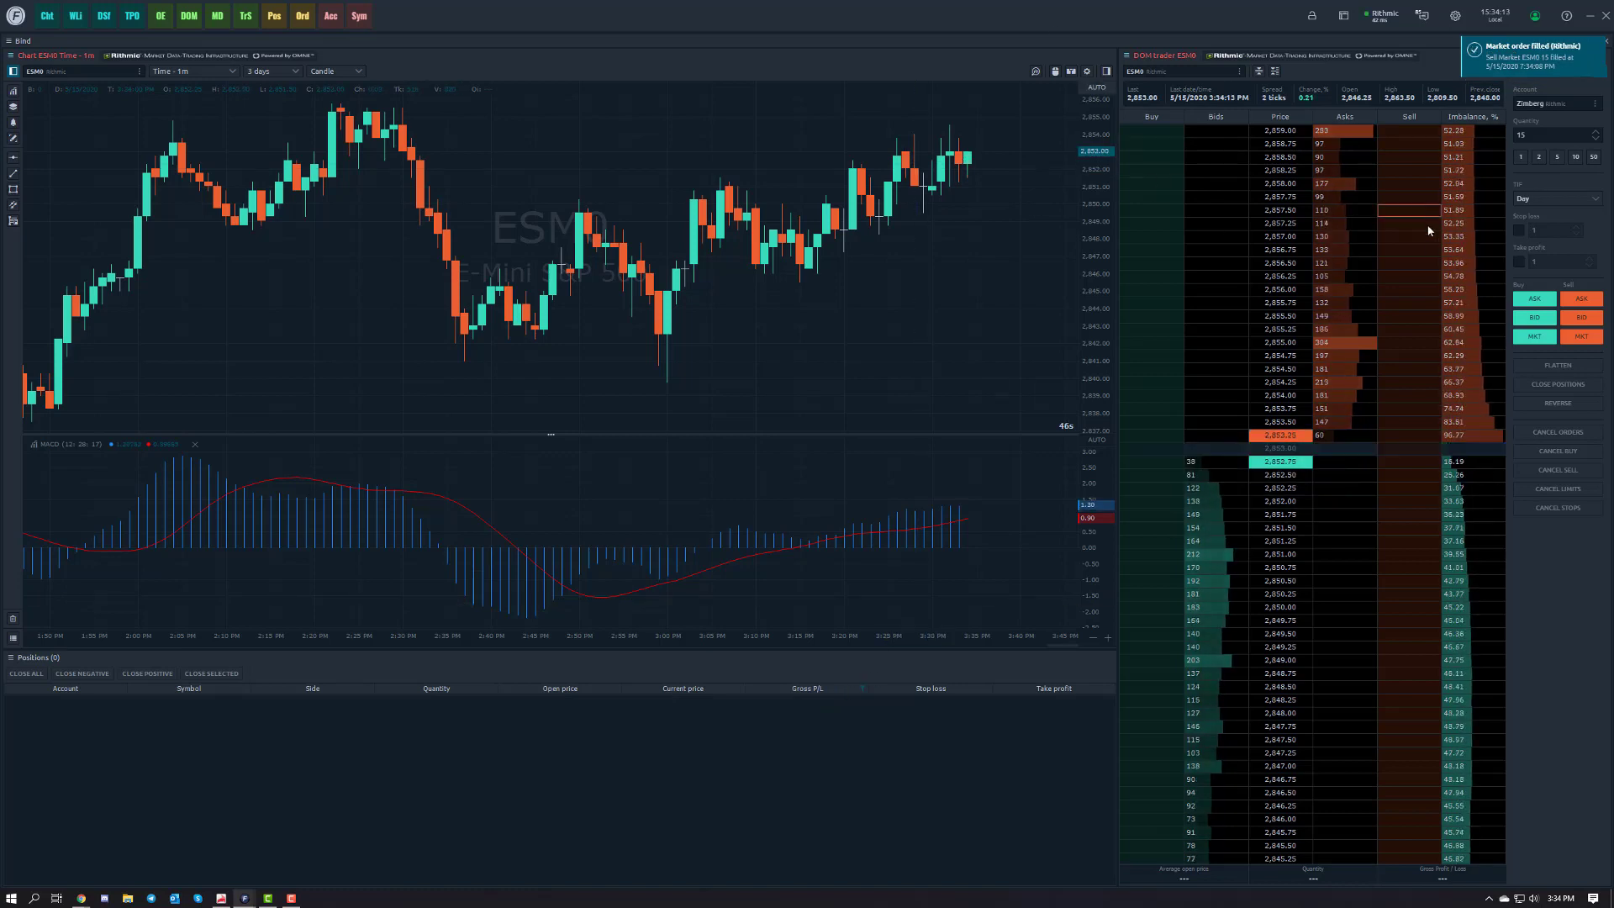
right_click(1102, 24)
left_click(1161, 117)
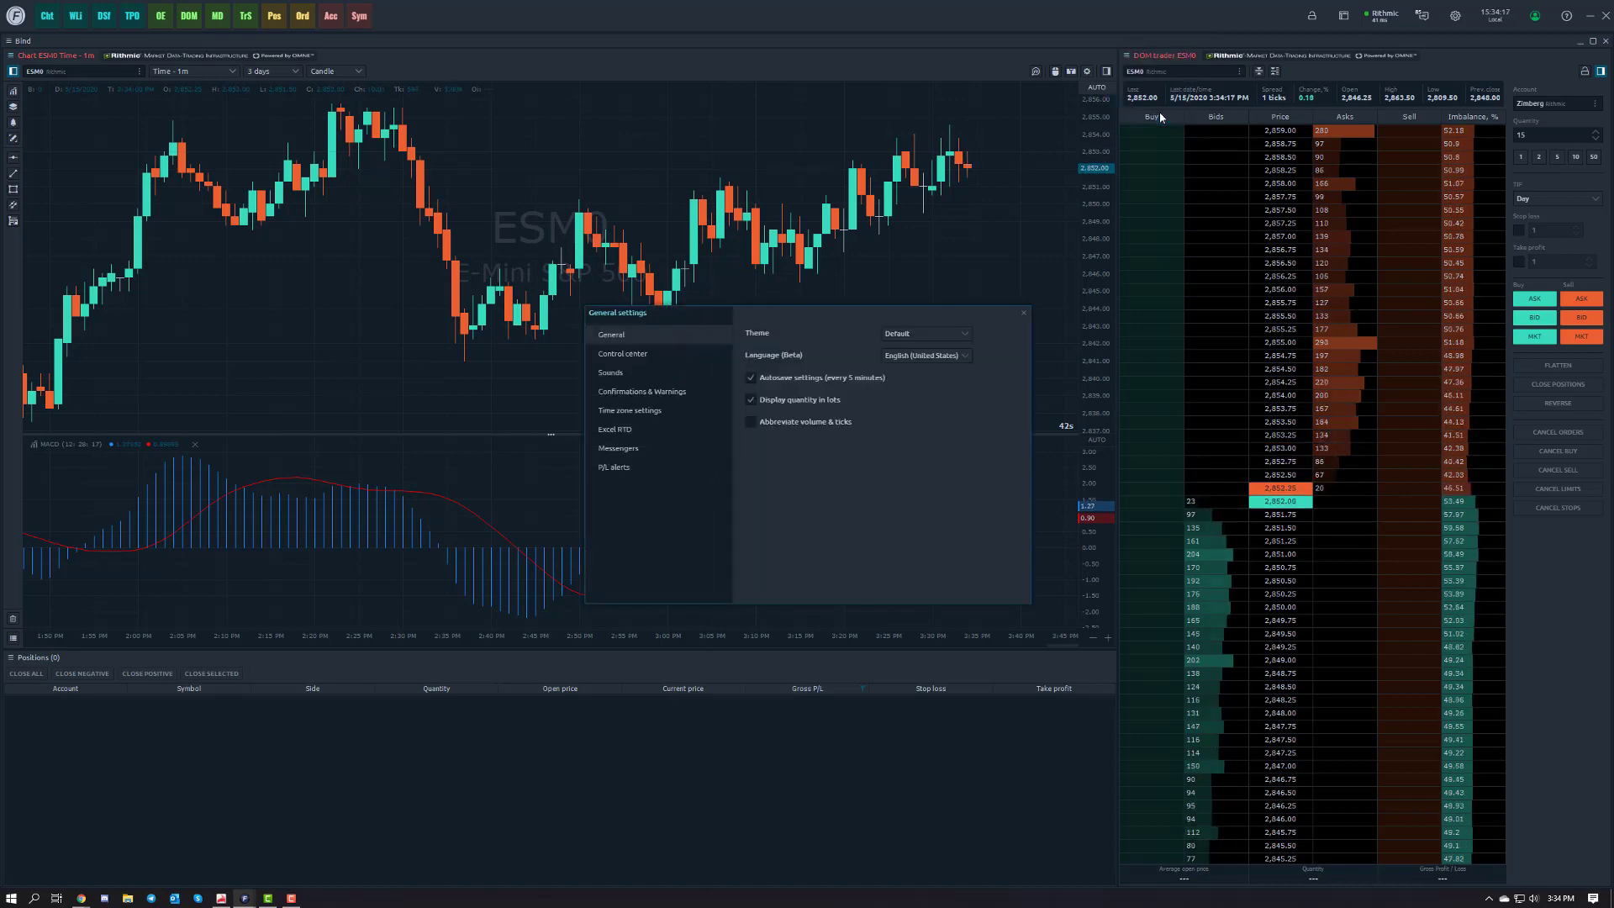
left_click(645, 466)
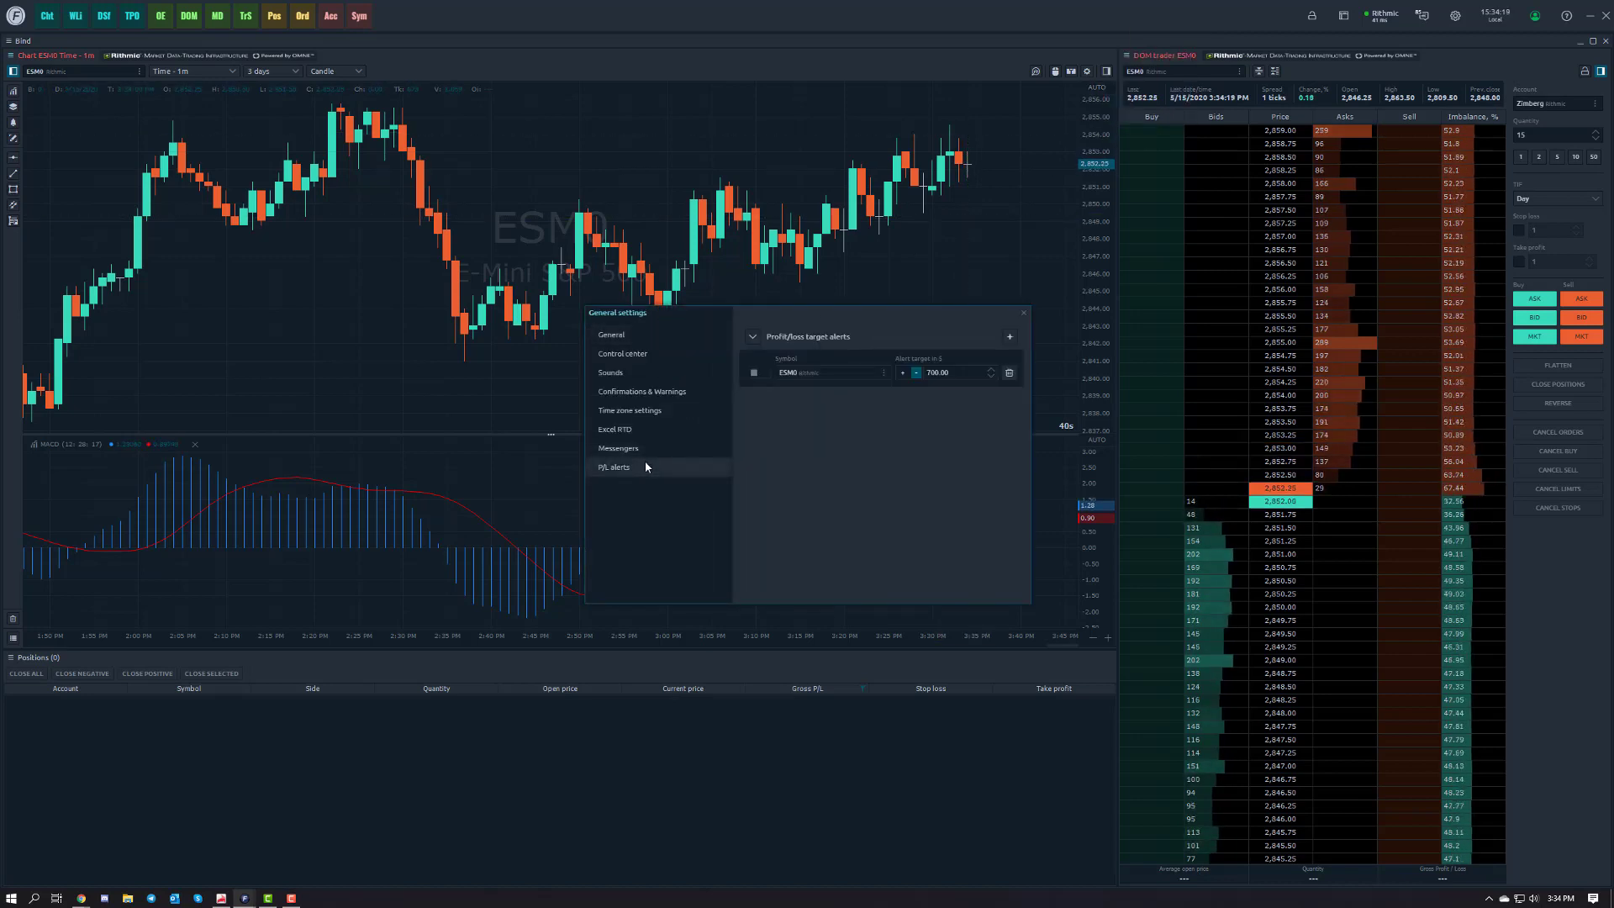
left_click(764, 373)
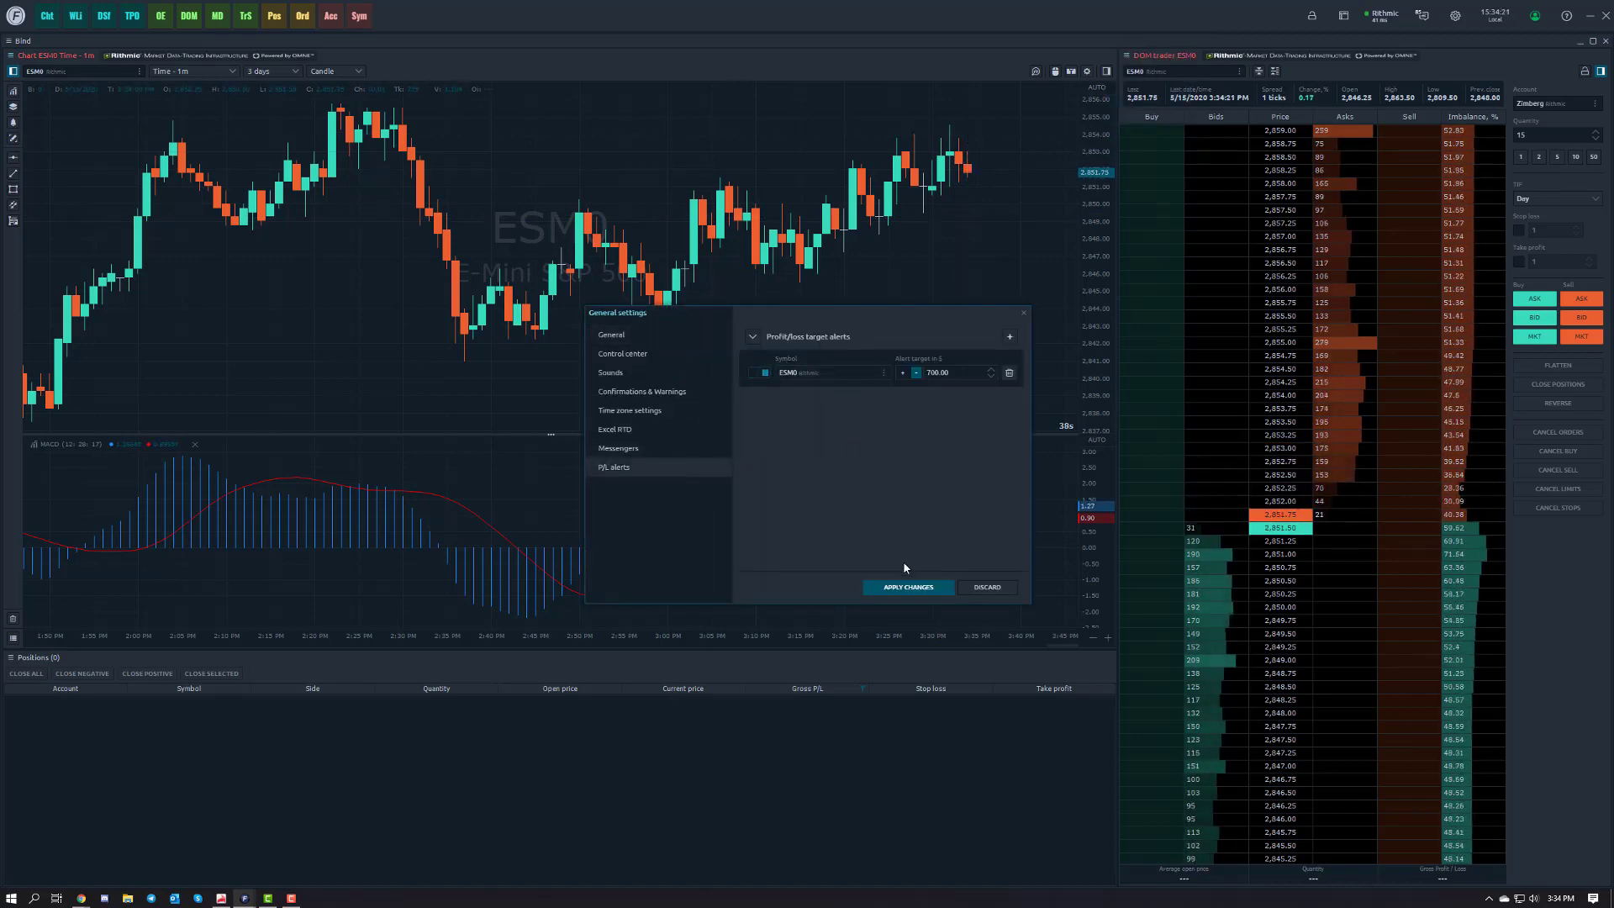
left_click(904, 588)
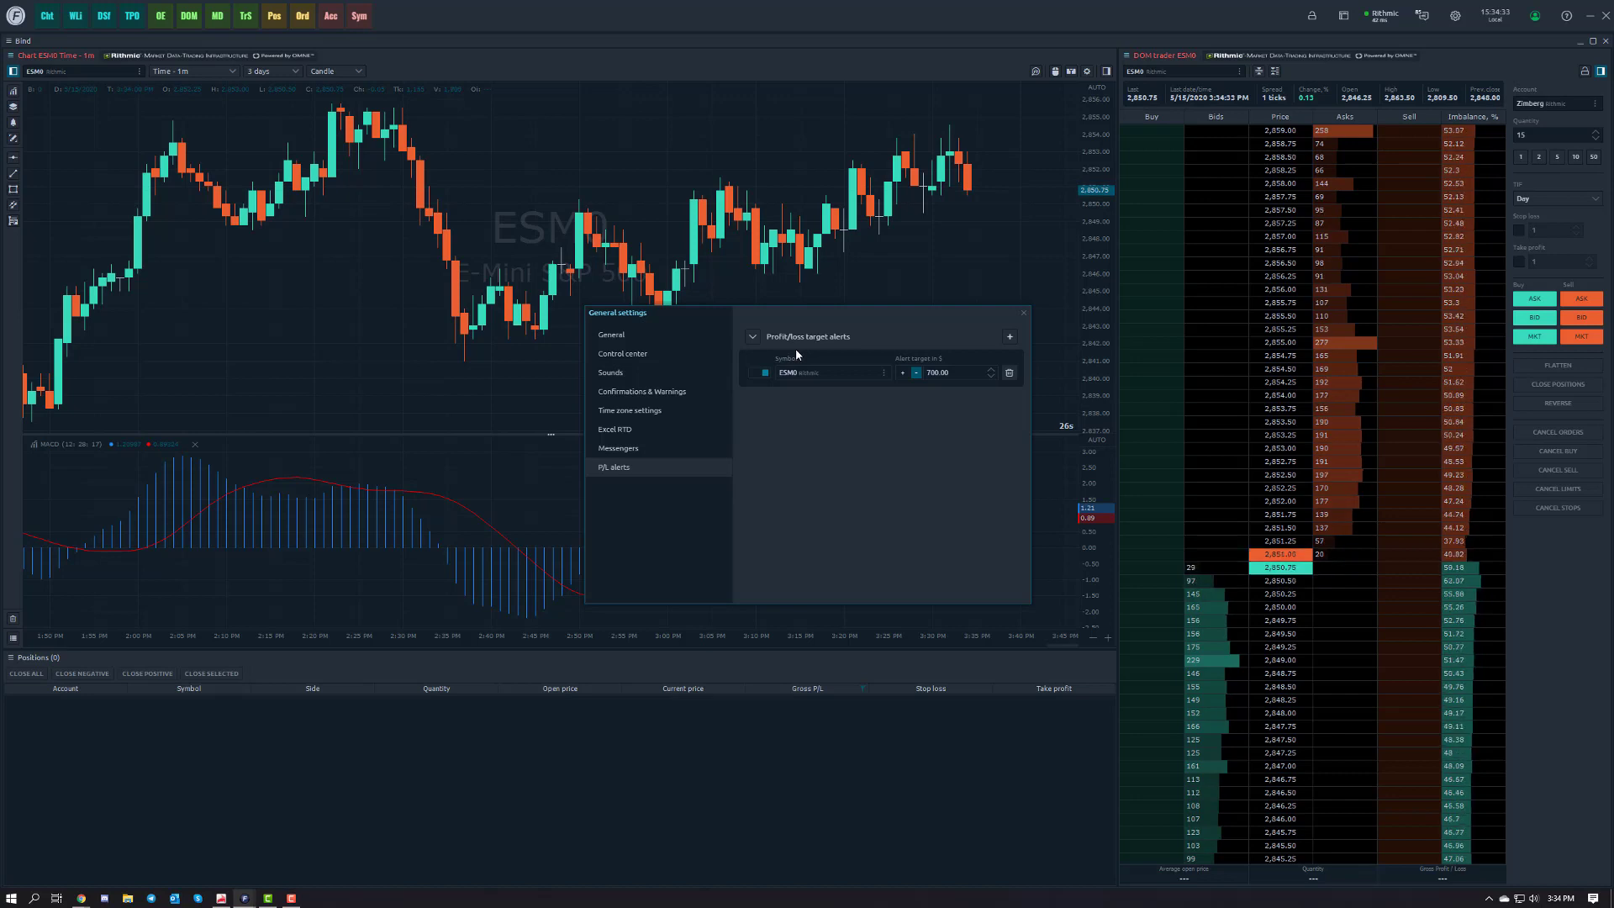
Add a new P/L alert with YM from CBOT > Futures as its symbol
left_click(1005, 341)
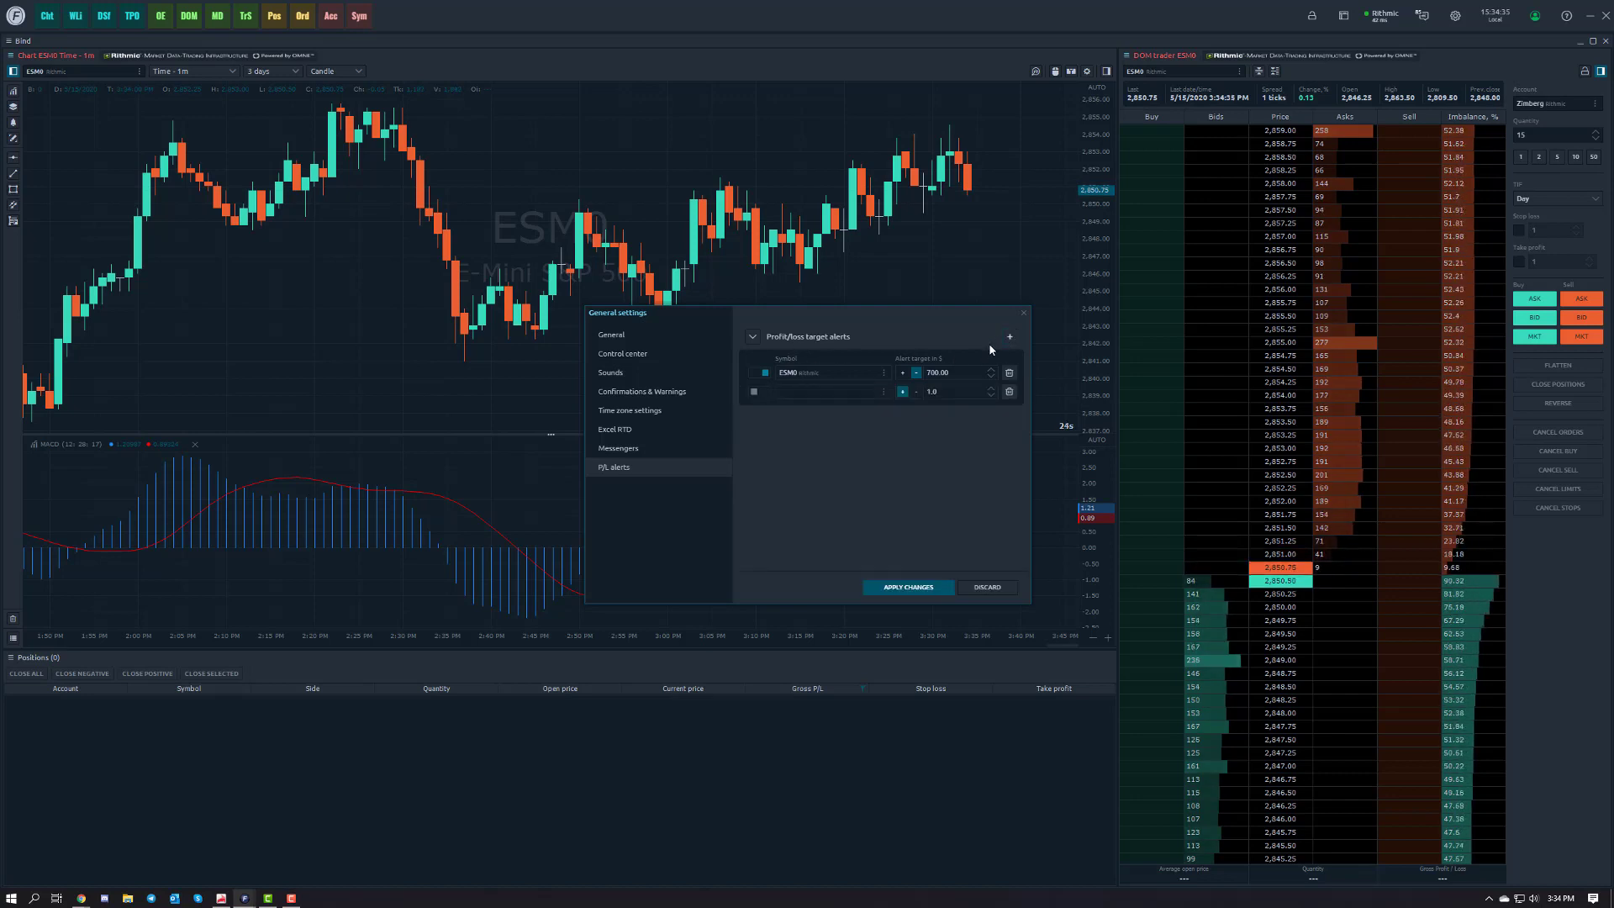
left_click(831, 392)
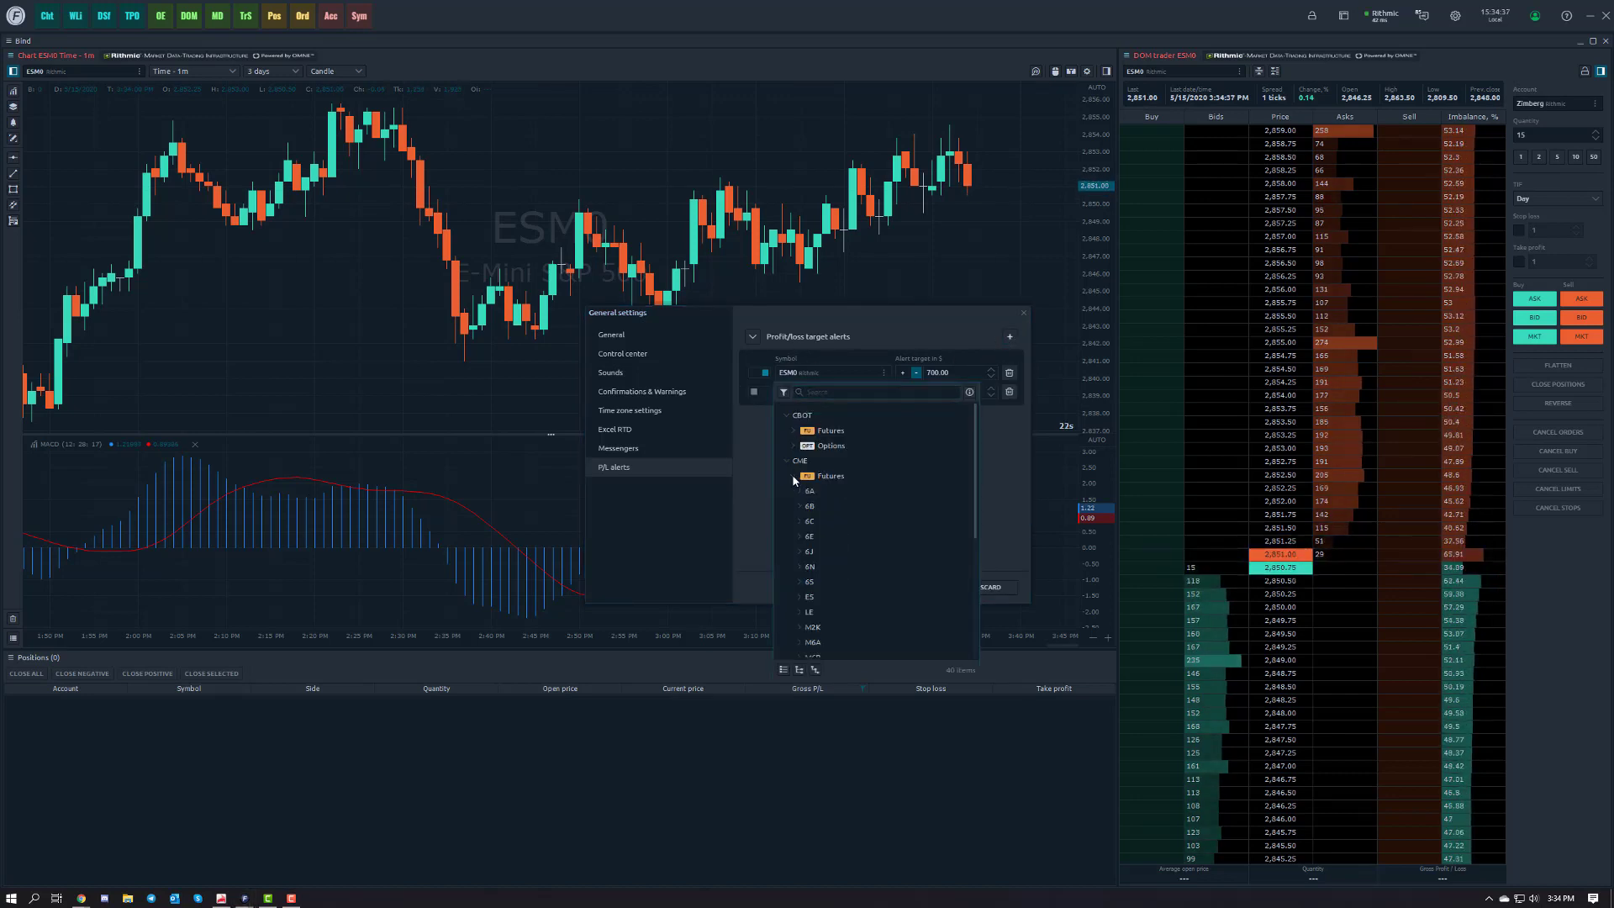
left_click(791, 430)
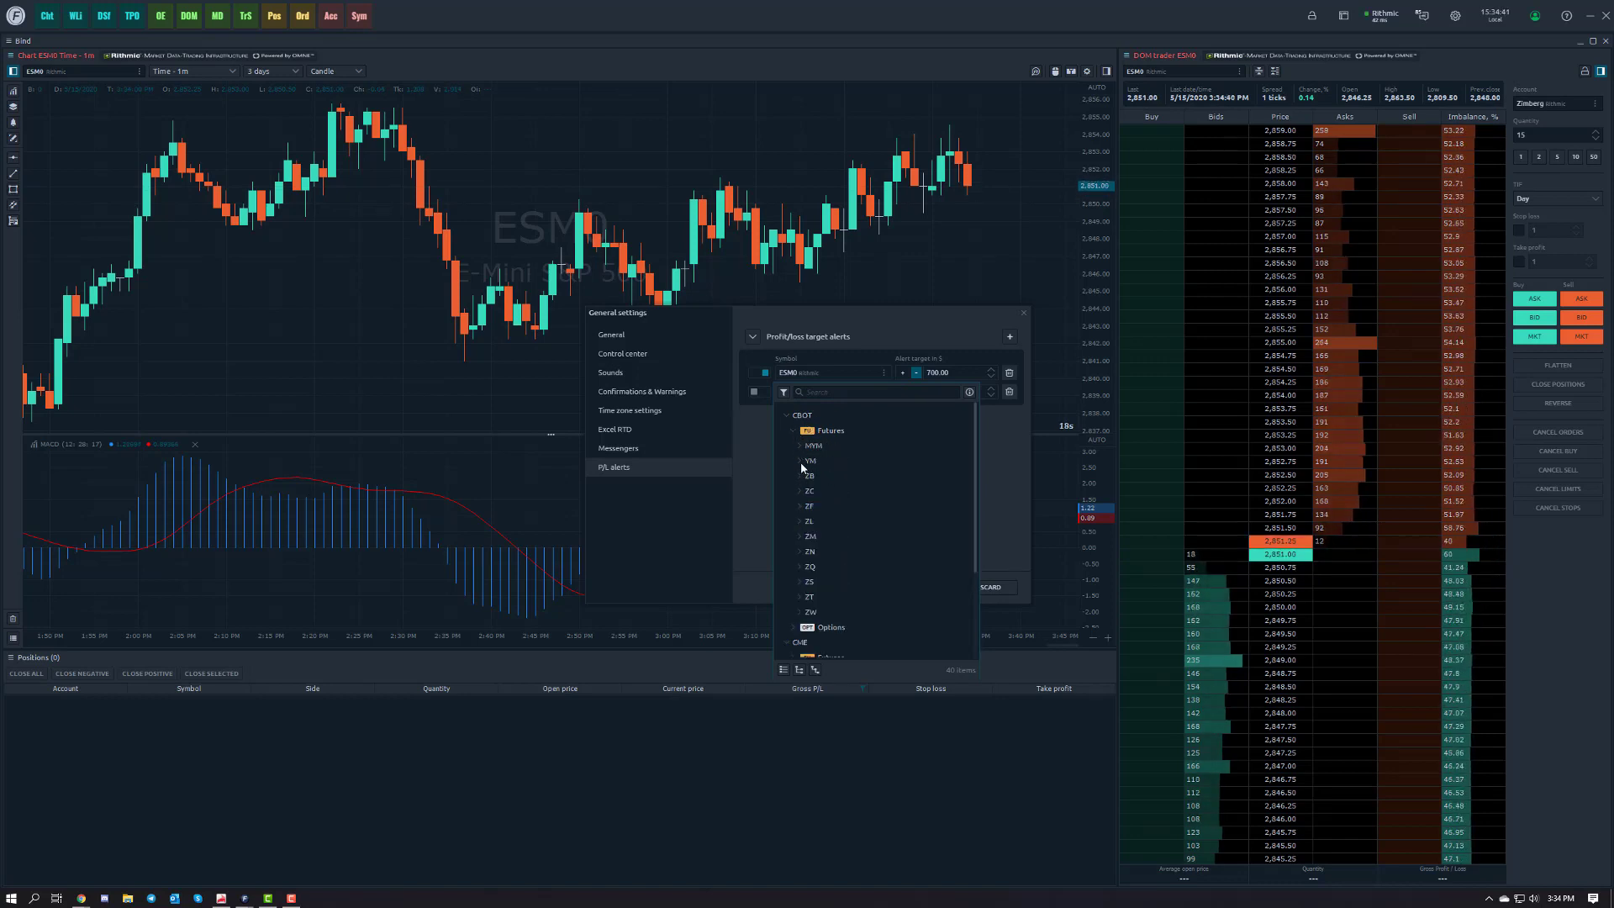
left_click(800, 461)
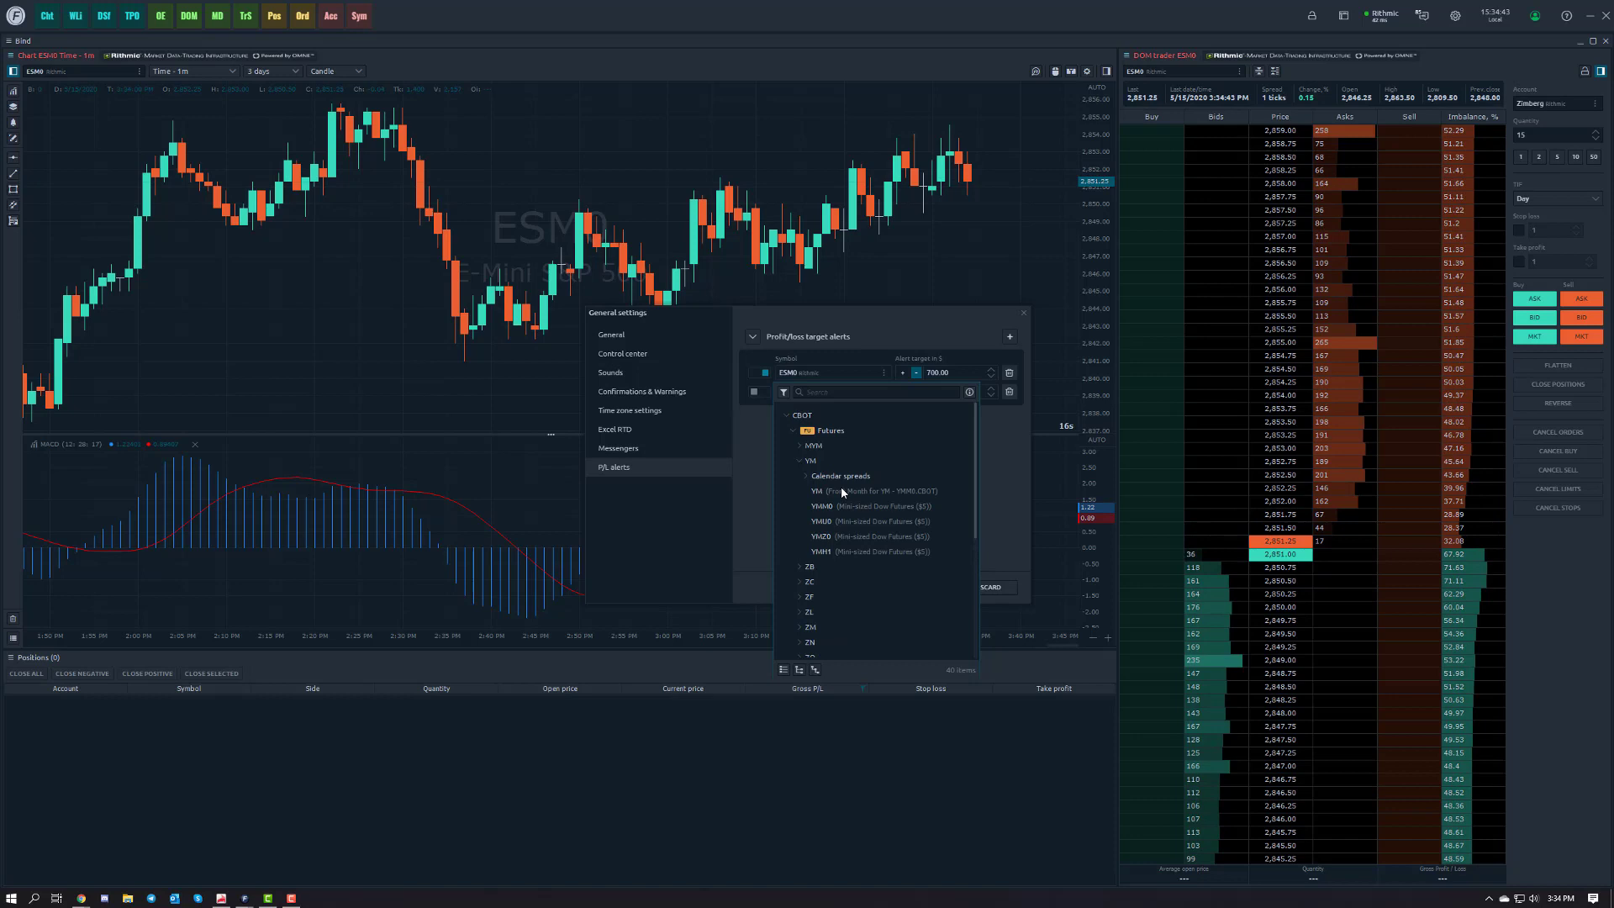
left_click(841, 490)
Set the YM alert target to 700 and save, then delete the YM alert and save again
double_click(933, 392)
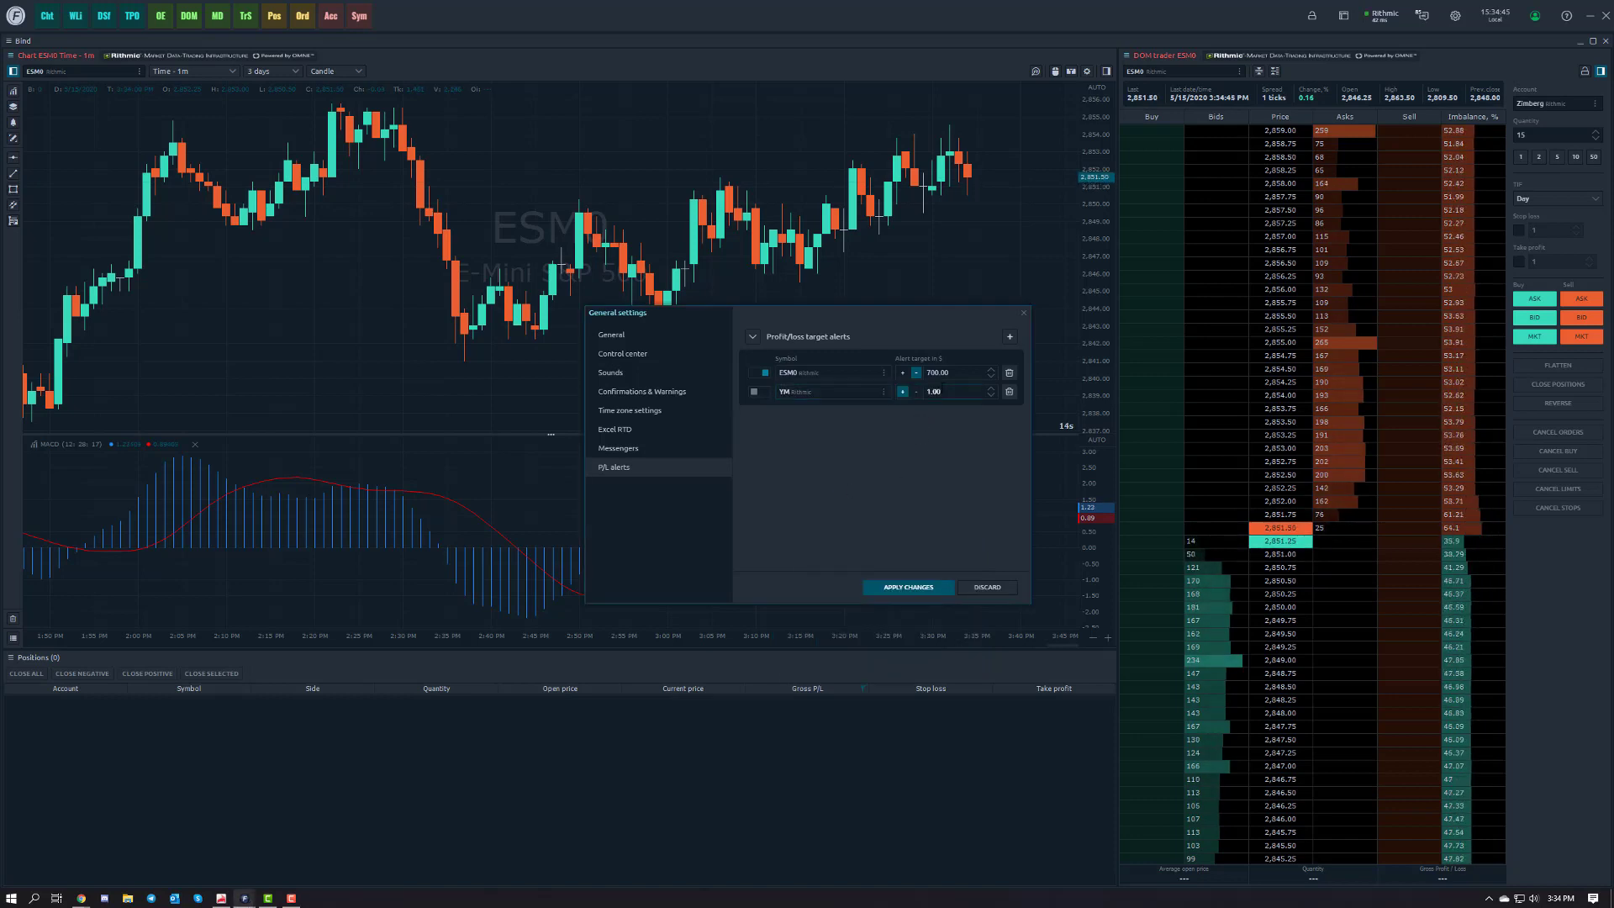
type("700")
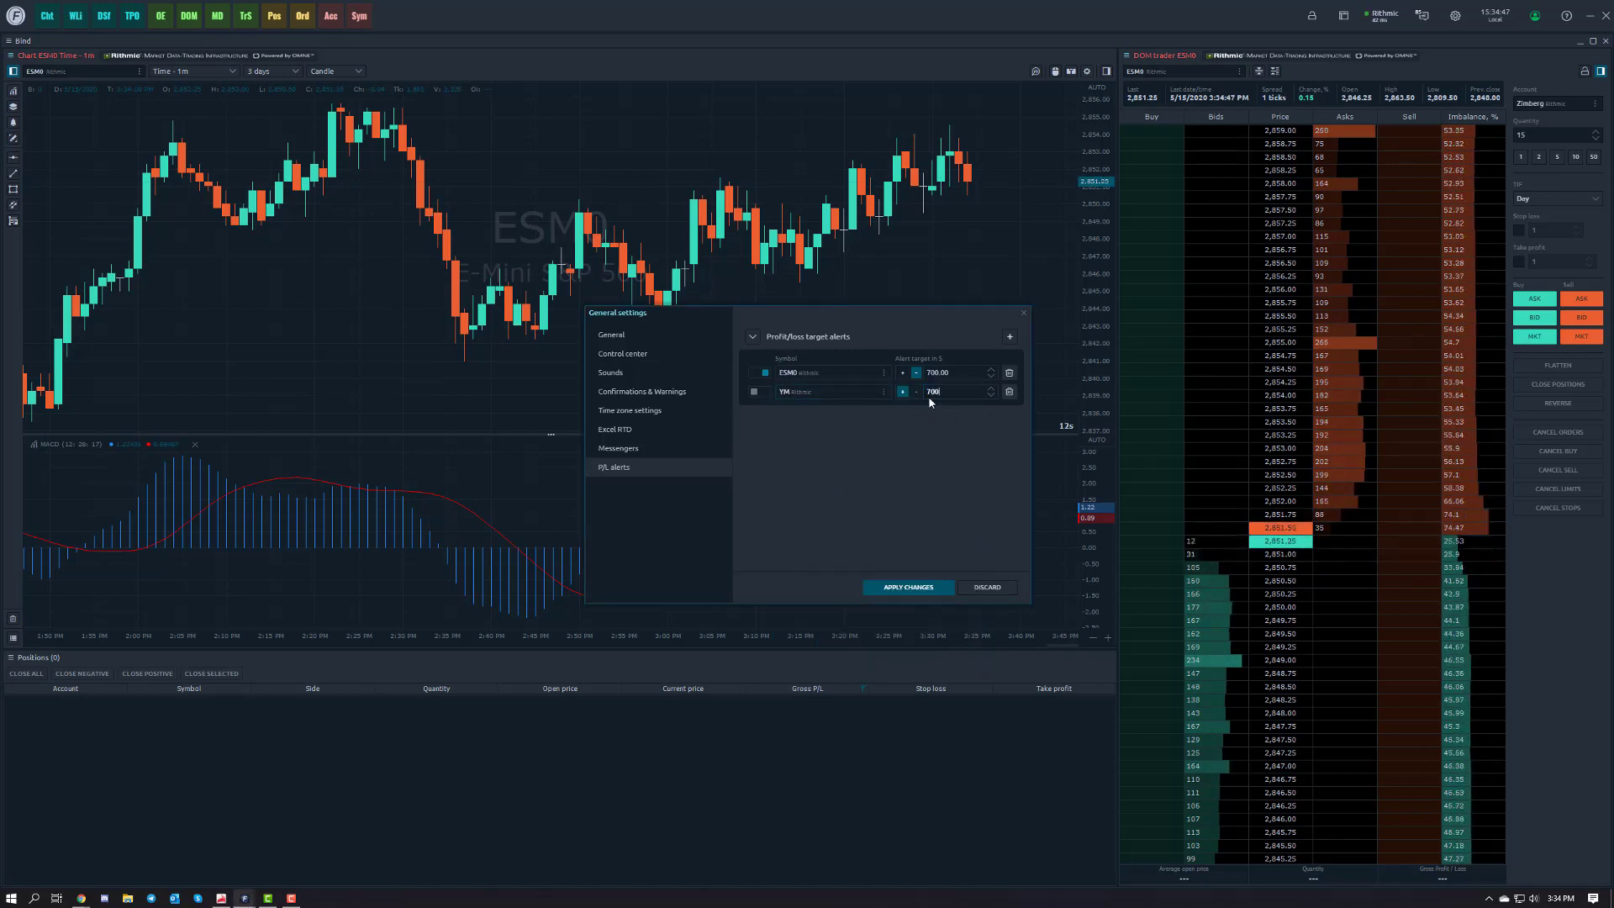
left_click(768, 398)
left_click(937, 591)
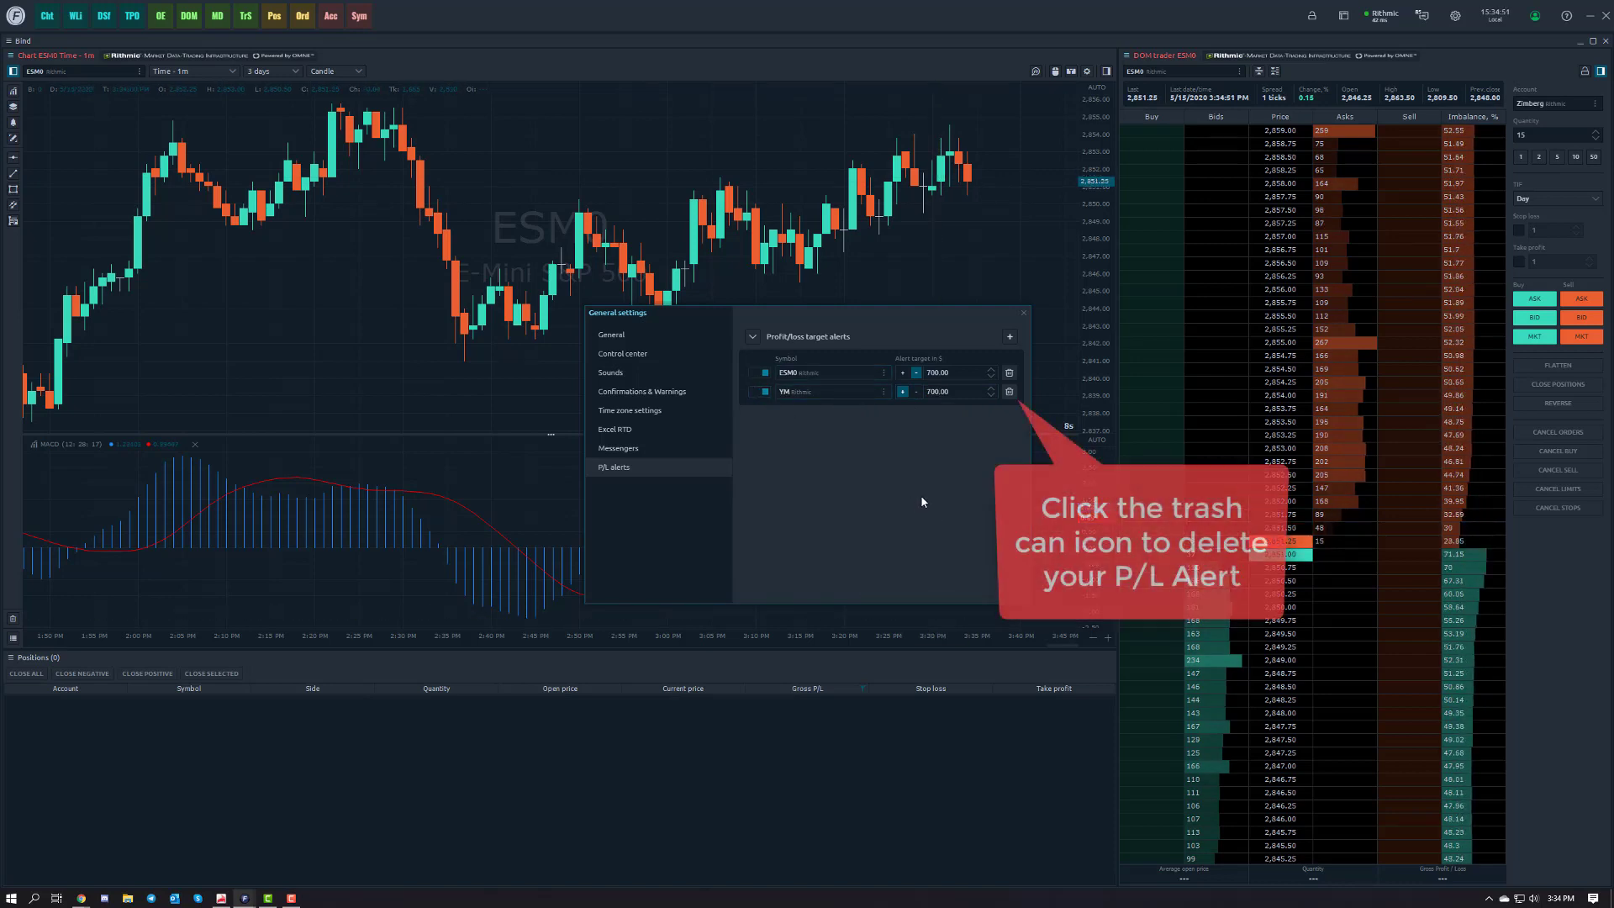
left_click(1009, 391)
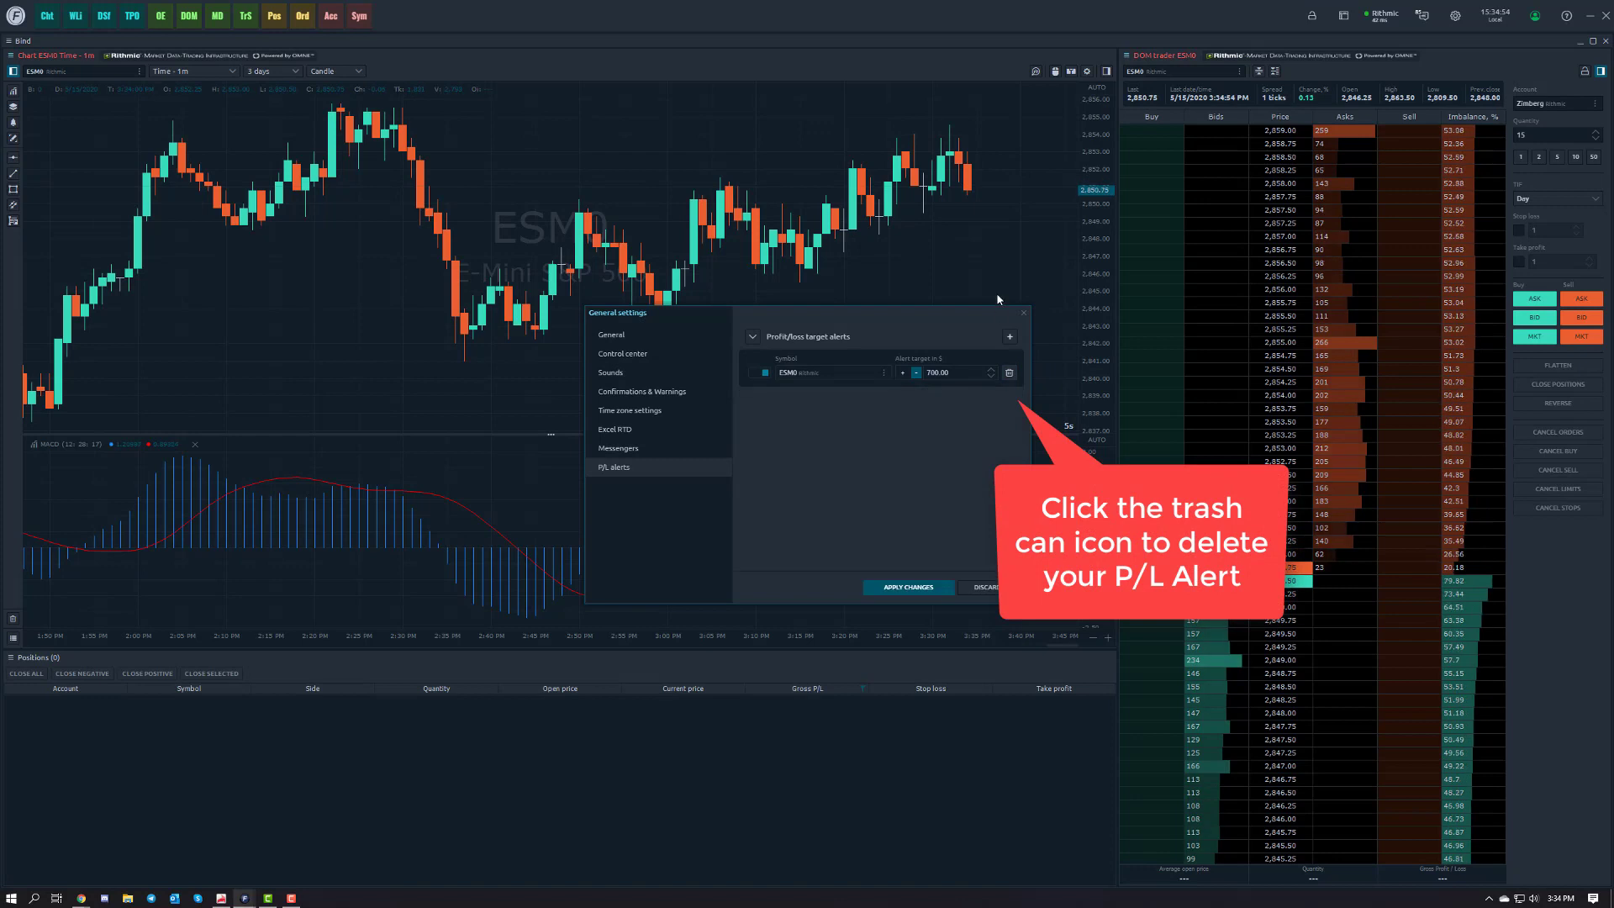
left_click(914, 588)
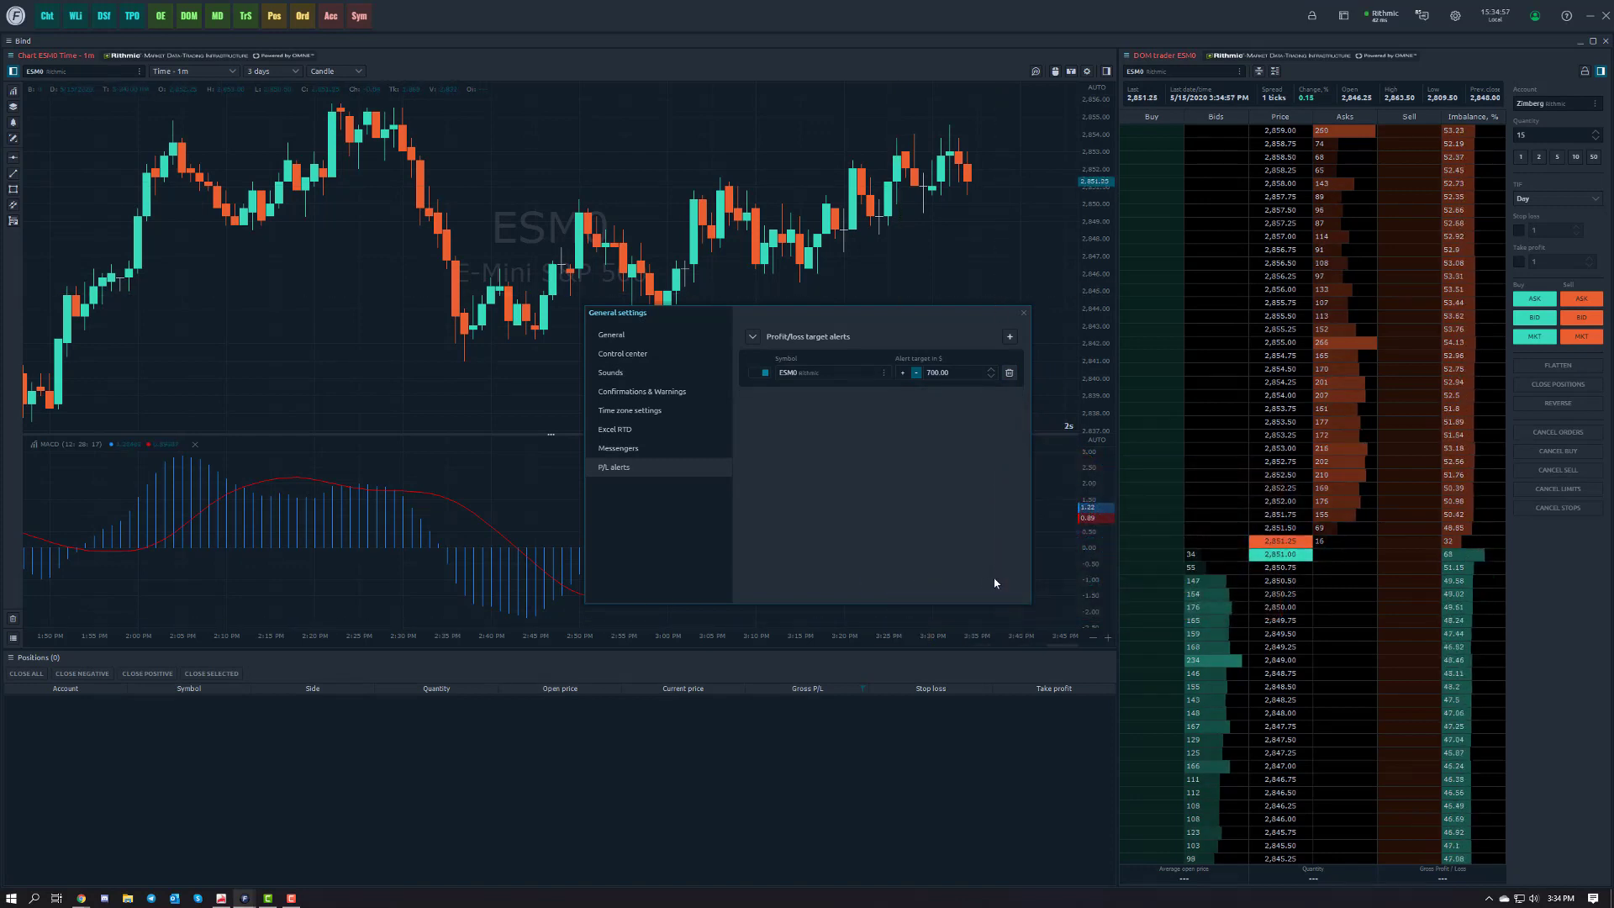